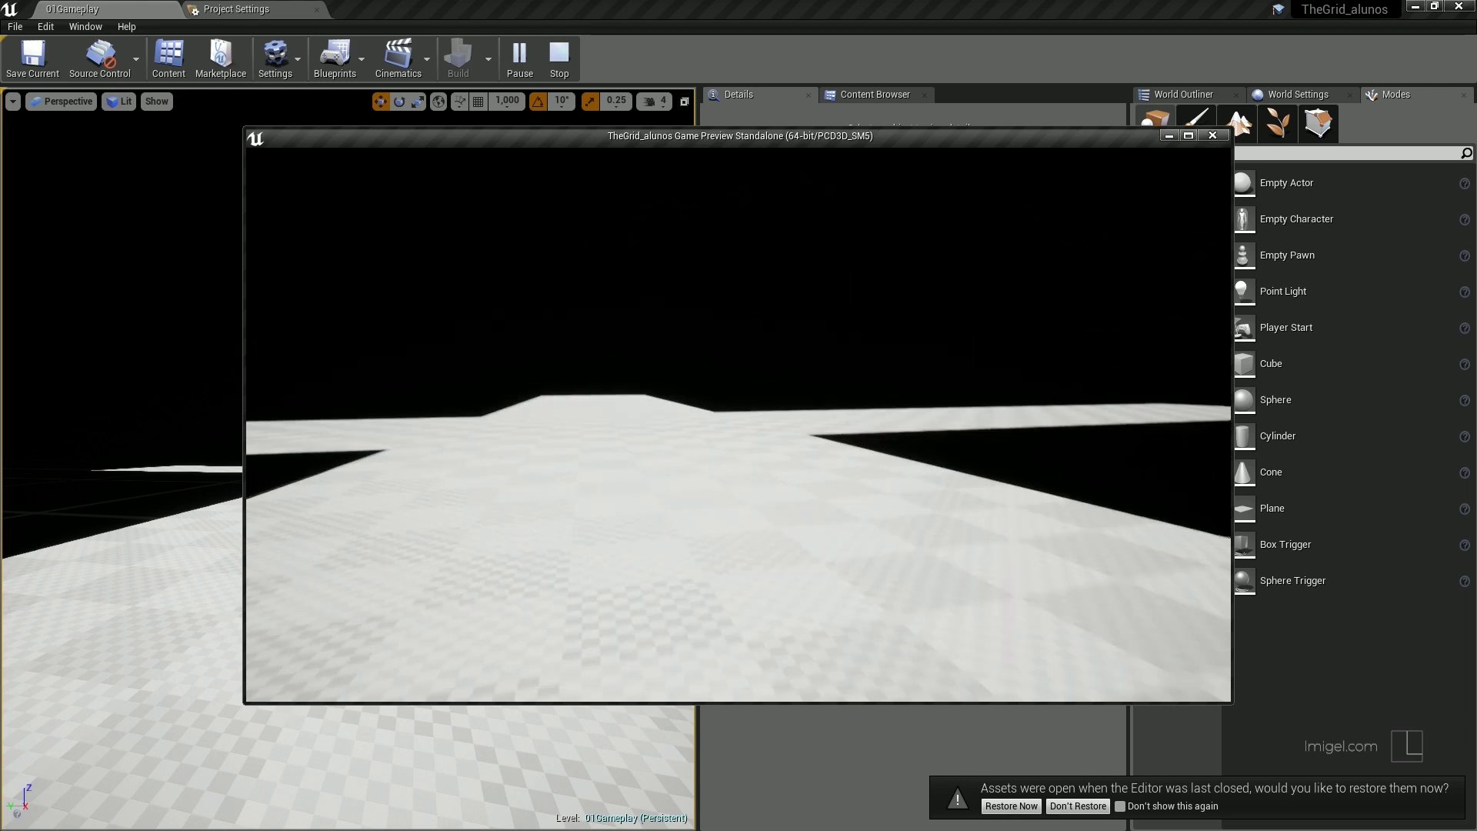
- Close the Play-in-Standalone preview to return to the 01Gameplay level's checkered floor
key("Escape")
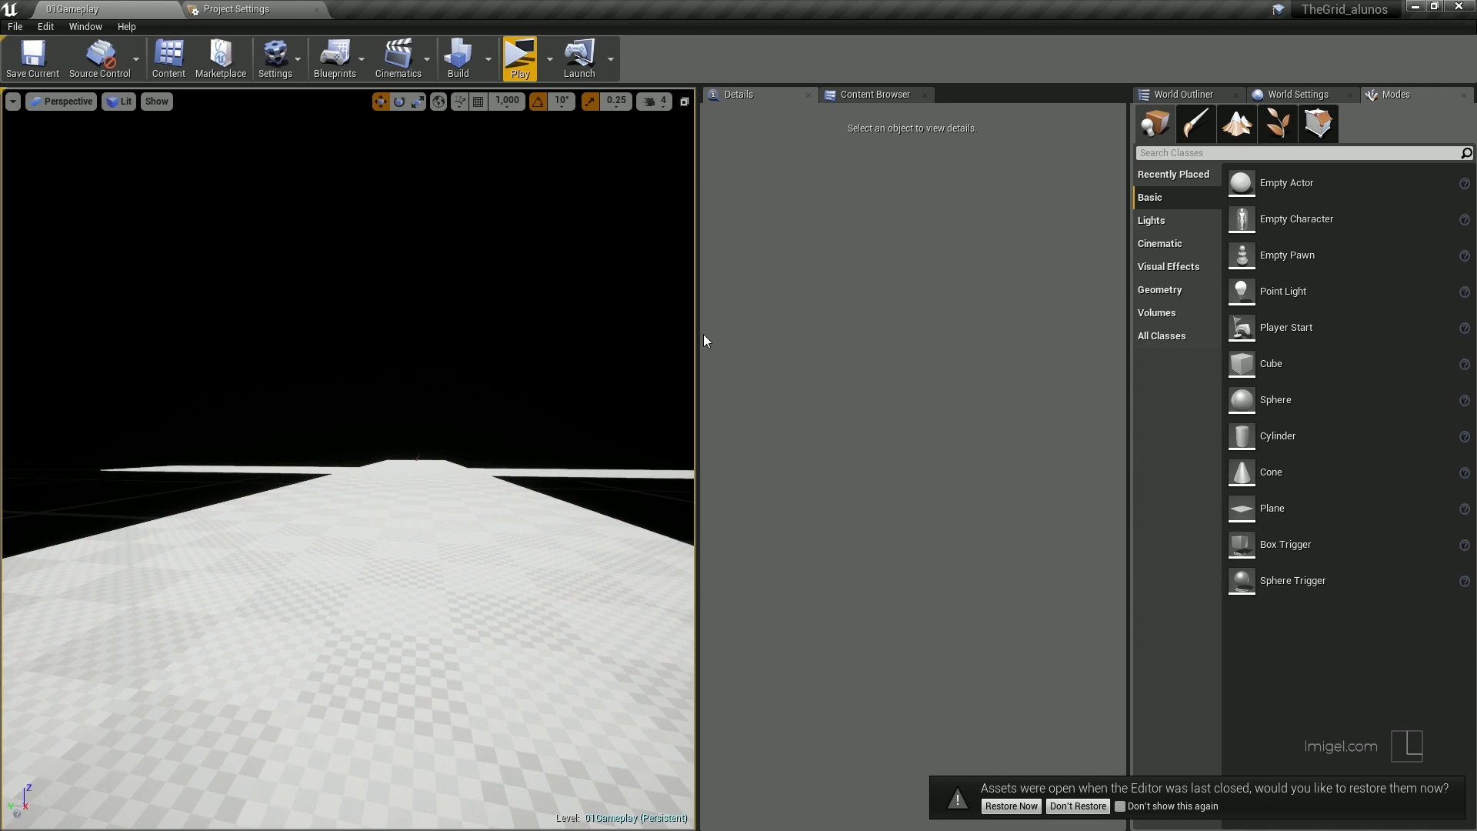
- Widen the level viewport by moving the Details panel splitter right
left_click_drag(699, 336, 807, 335)
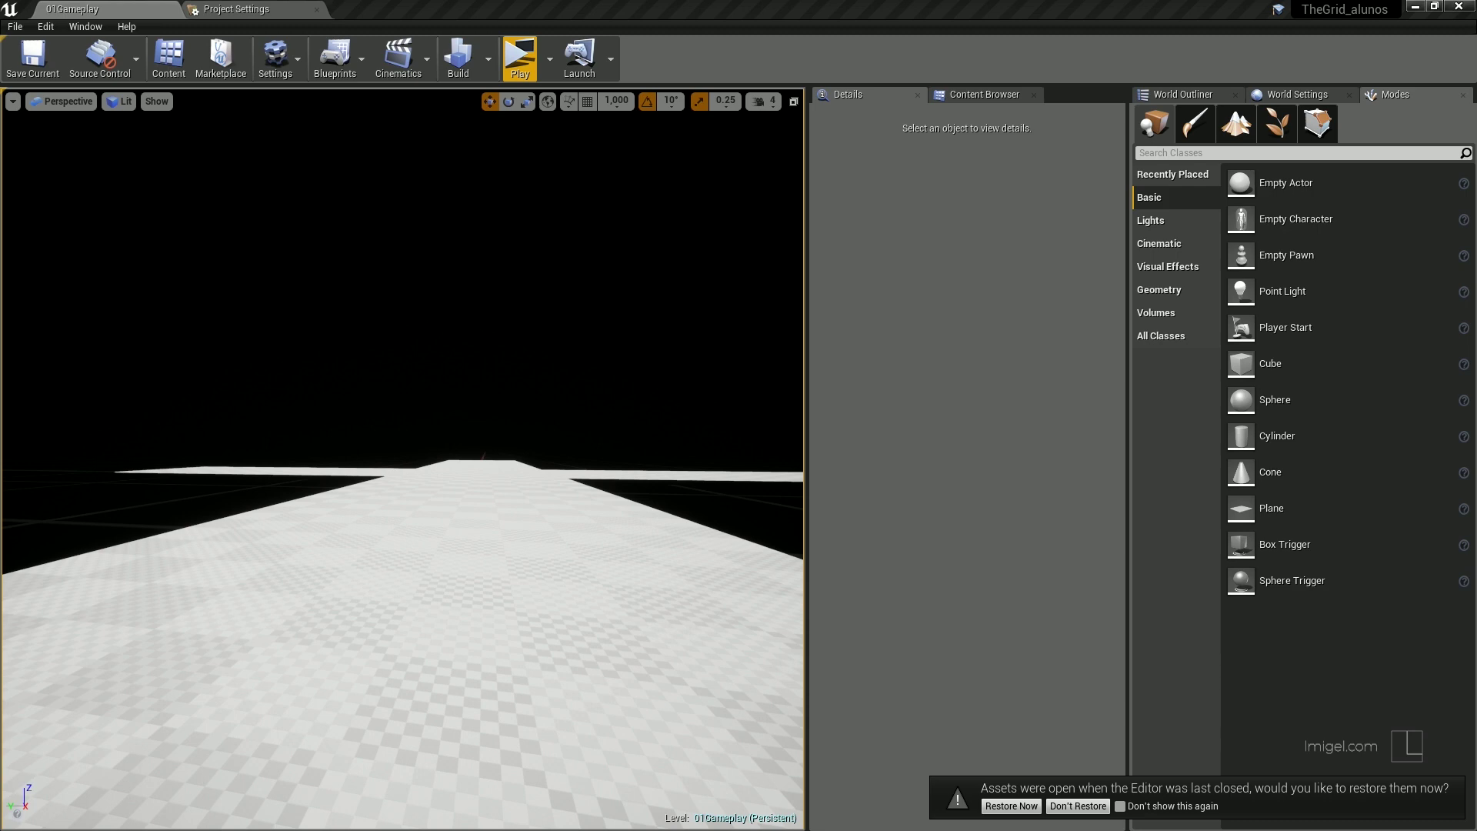
- Bring the thegrid-layout-final.jpg reference image into view in Windows Photos
left_click_drag(0, 262, 844, 8)
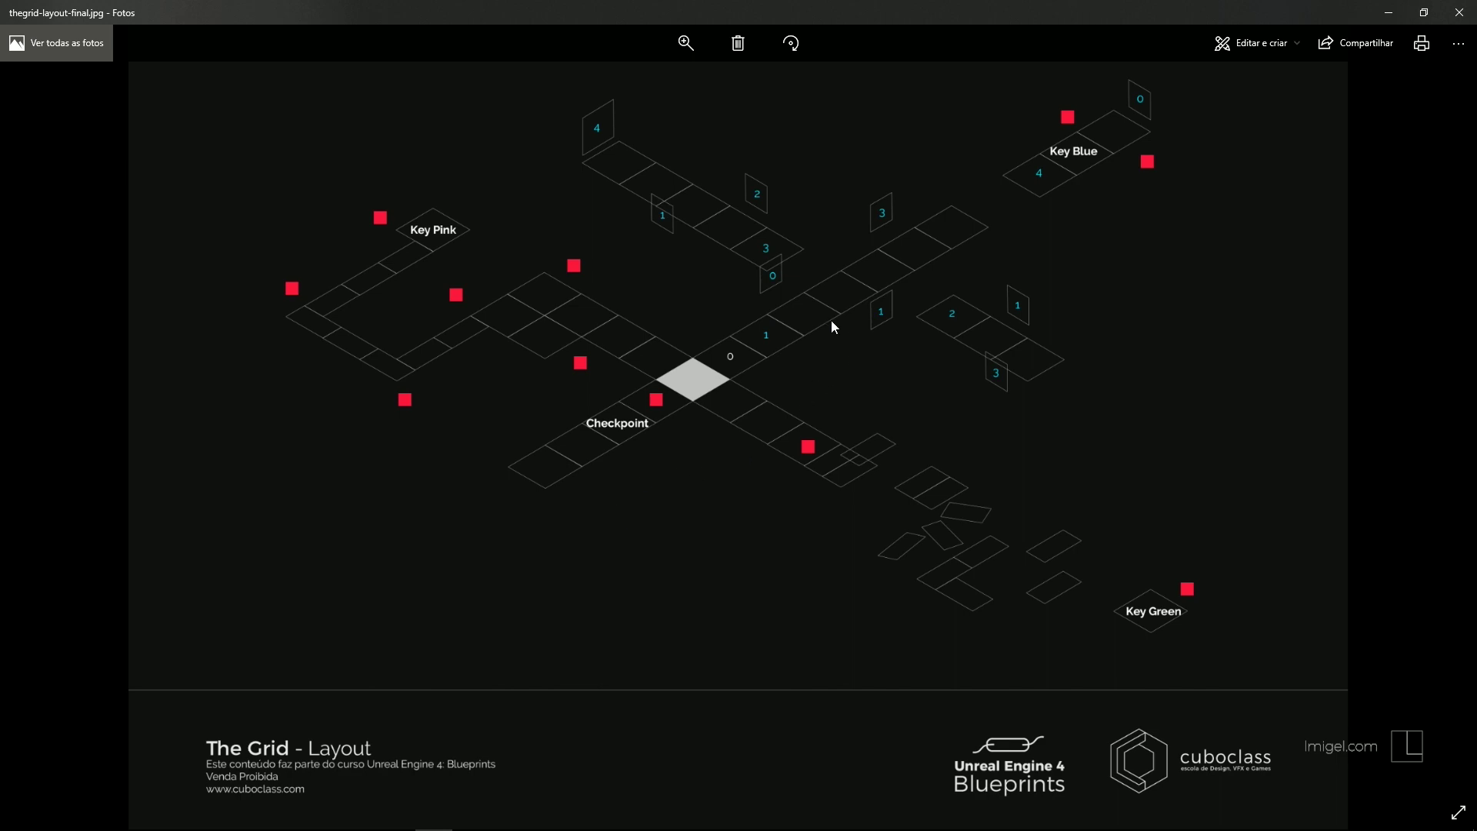
- Return to the editor and frame Box Brush10, the outermost arm tile at Y 2000
key("alt+F4")
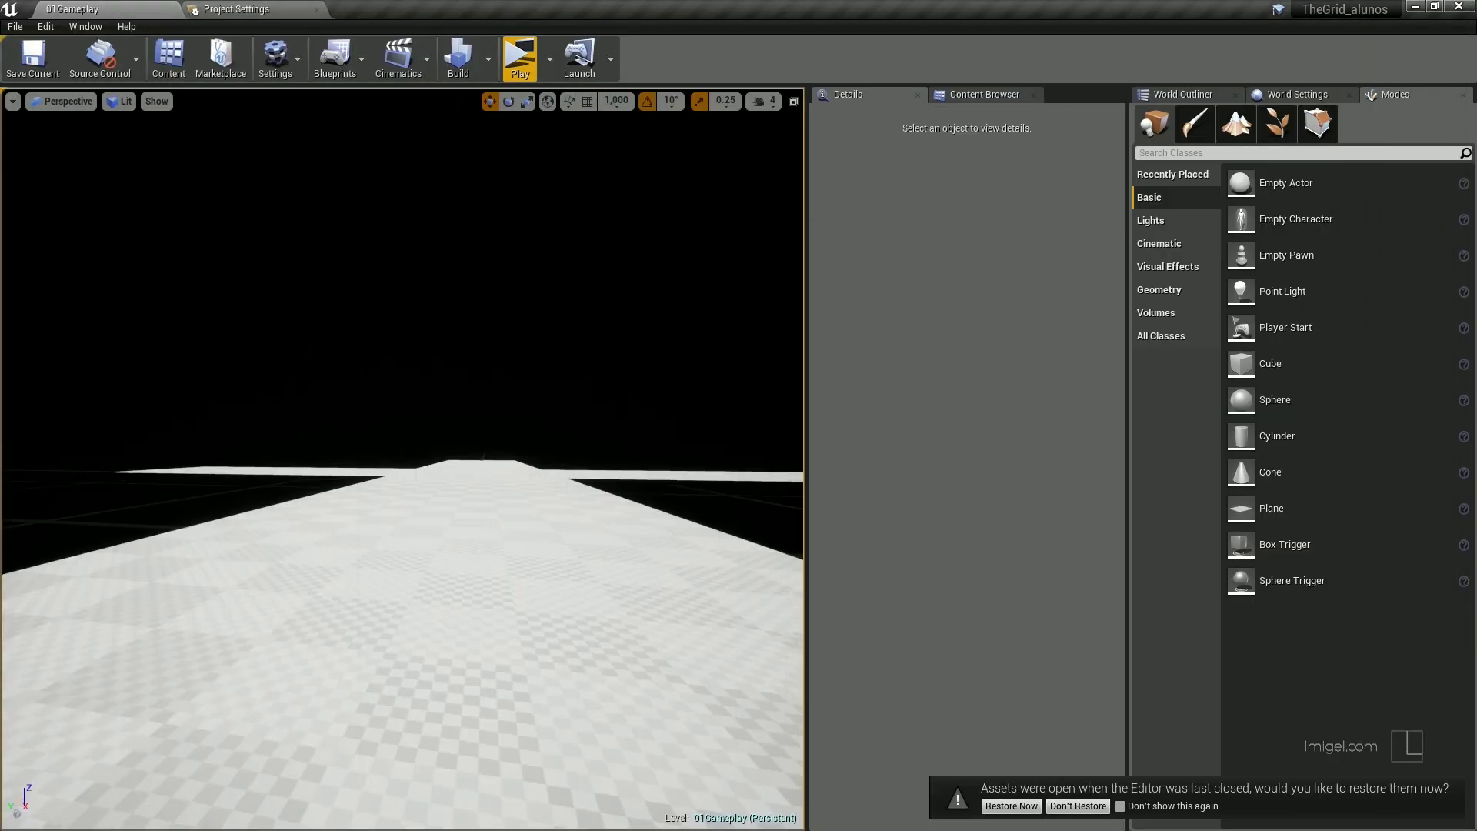
mouse_move(726, 392)
right_mouse_down()
mouse_move(631, 477)
mouse_move(582, 340)
right_mouse_up()
left_click(354, 340)
right_click_drag(354, 340, 354, 340)
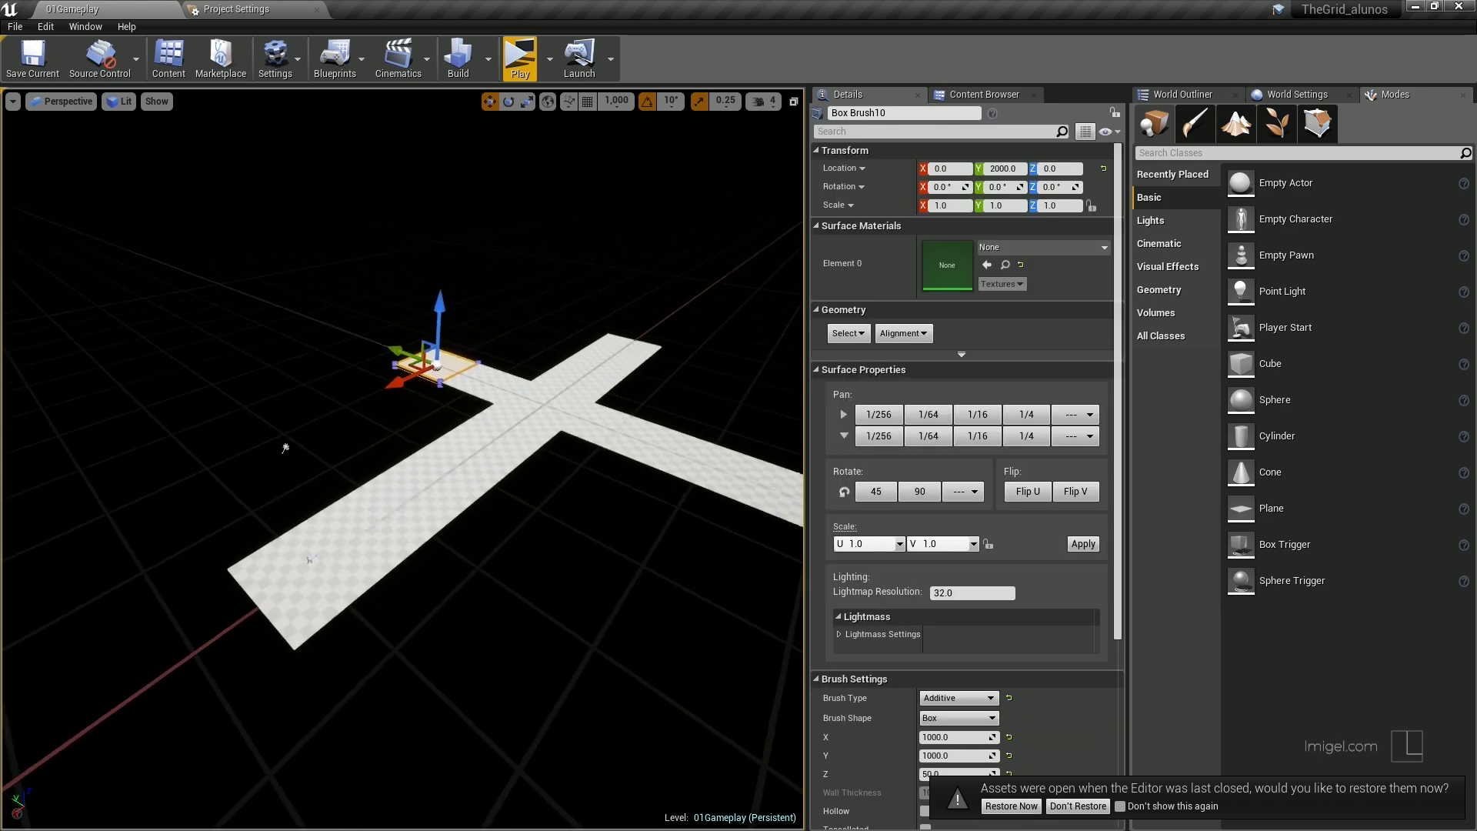
right_click_drag(184, 642, 184, 642)
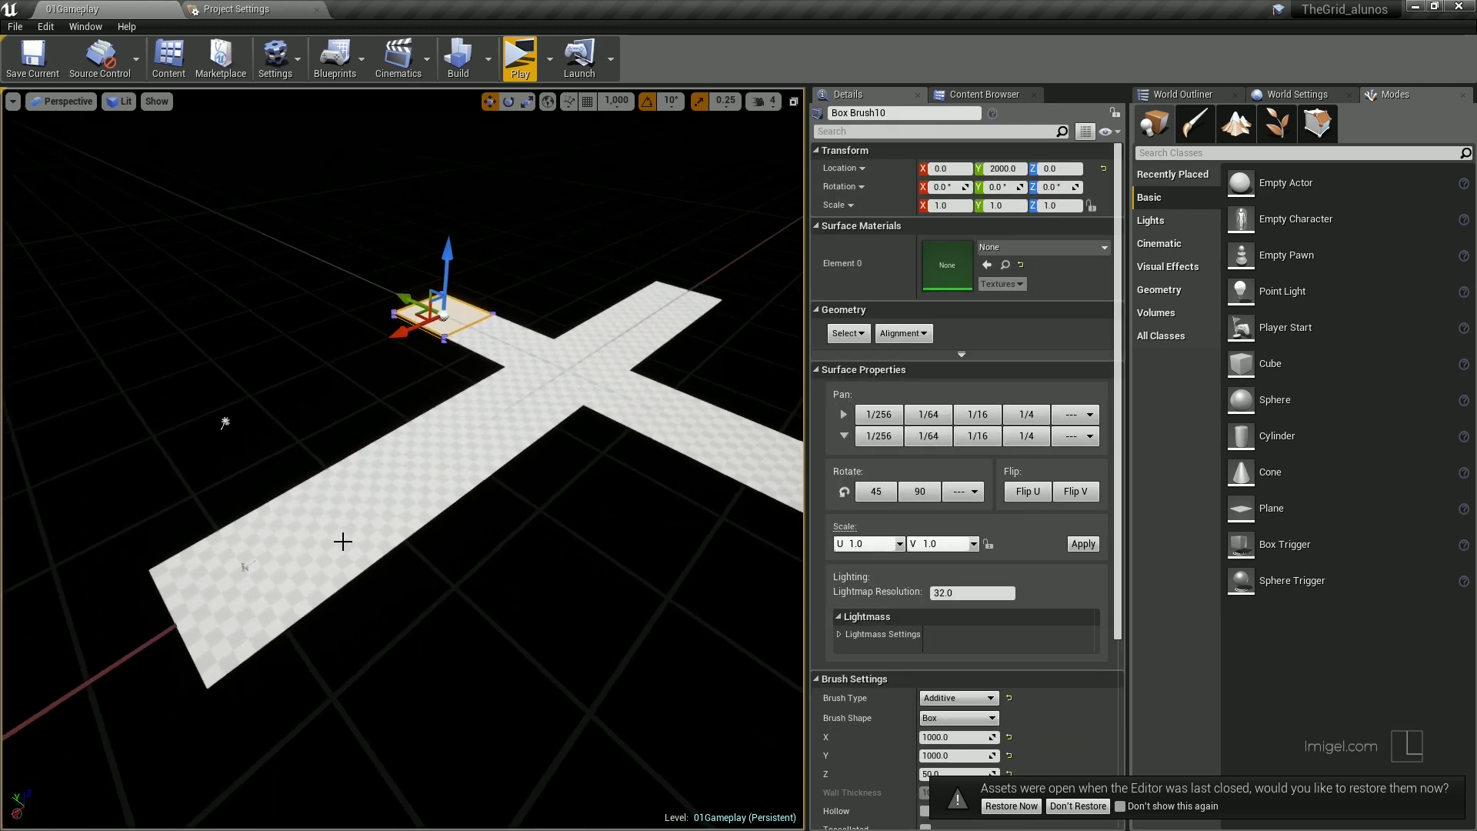
left_click(307, 570)
key("f")
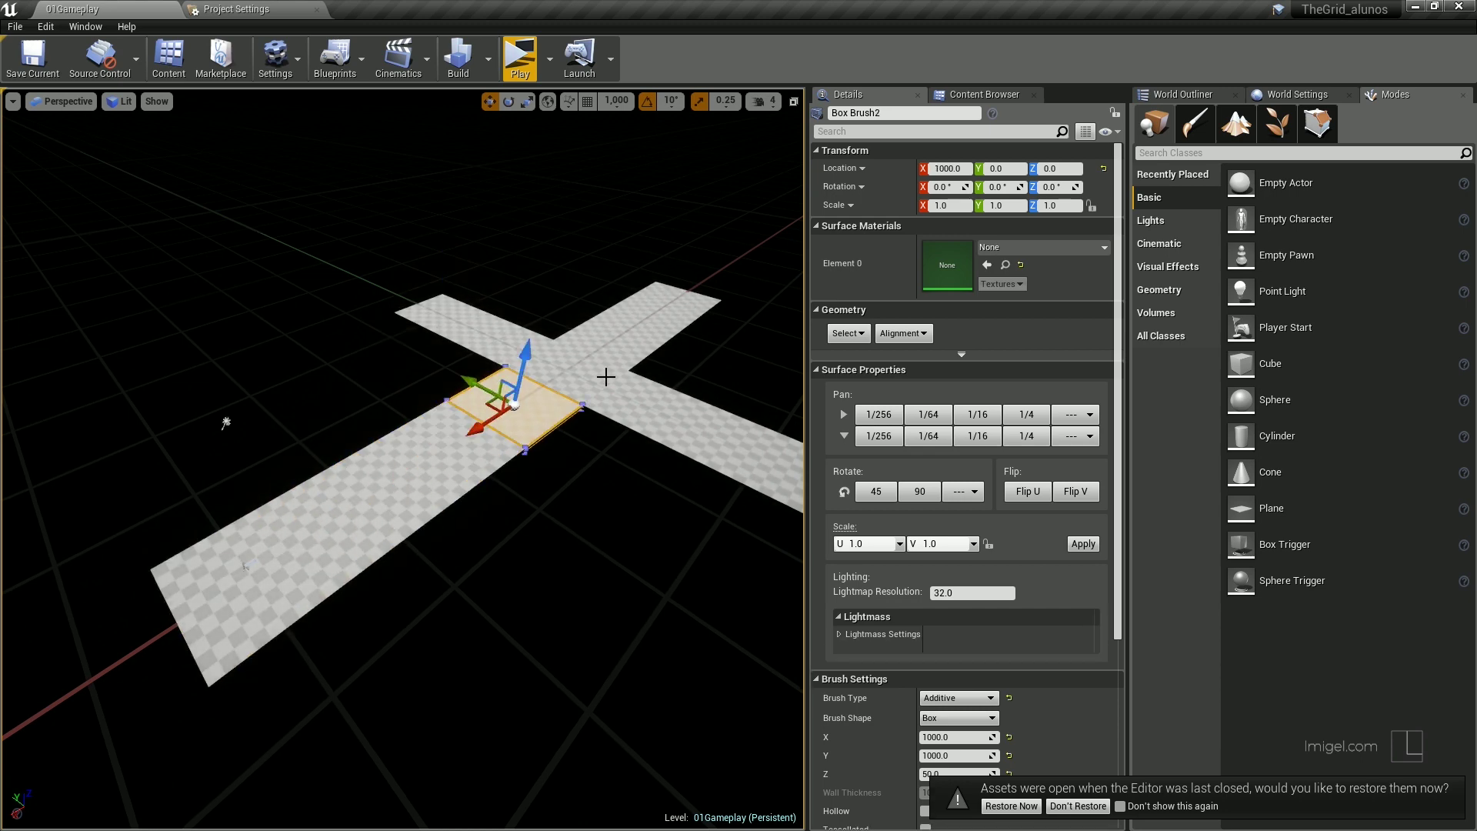
key("ctrl+z")
right_click_drag(606, 377, 606, 377)
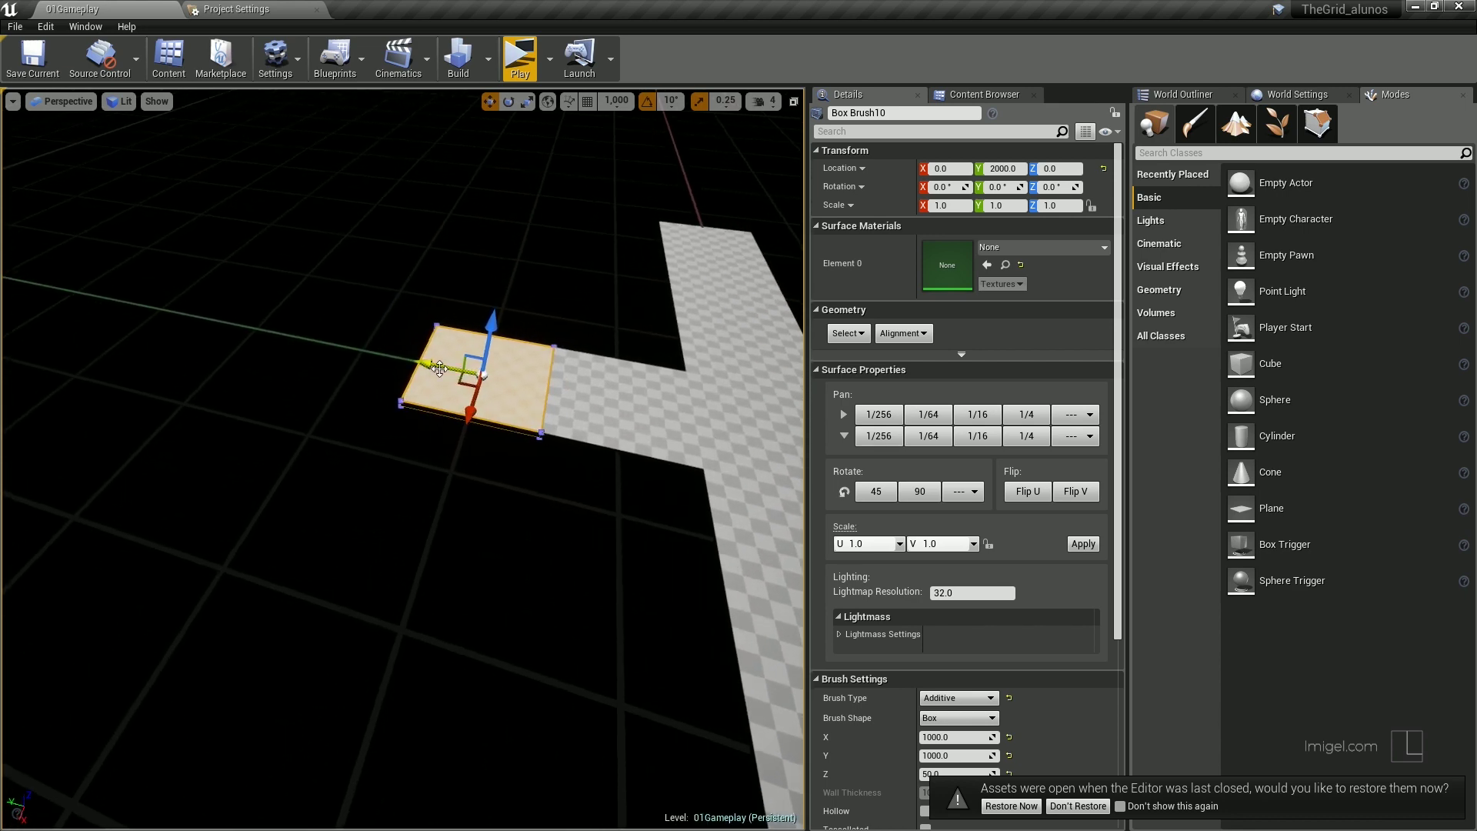
- Duplicate the end tile, undo its off-grid move, and enable 1,000-unit grid snapping
left_click_drag(477, 377, 338, 361, "alt")
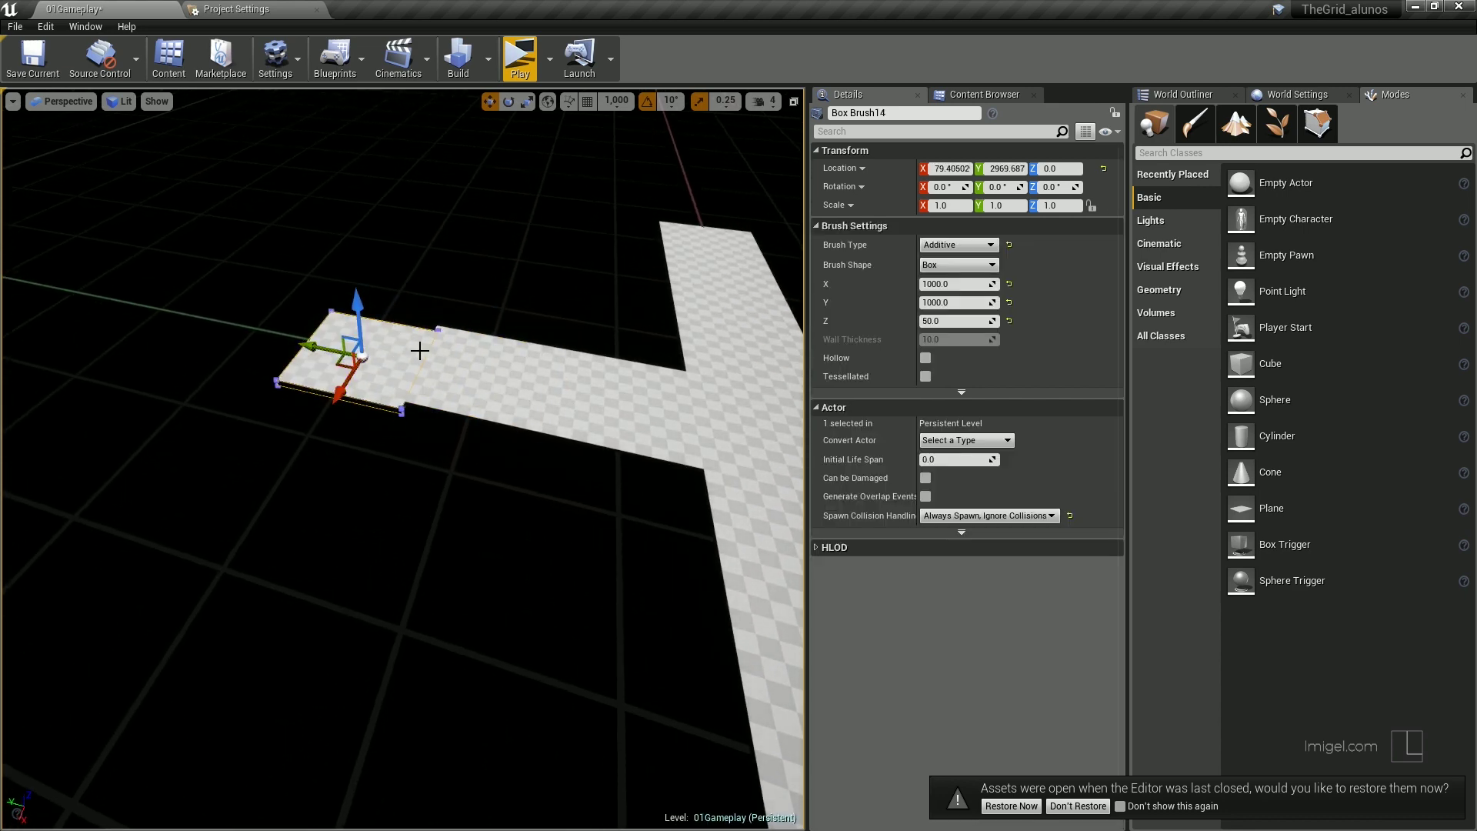
key("ctrl+z")
left_click(618, 105)
left_click(587, 100)
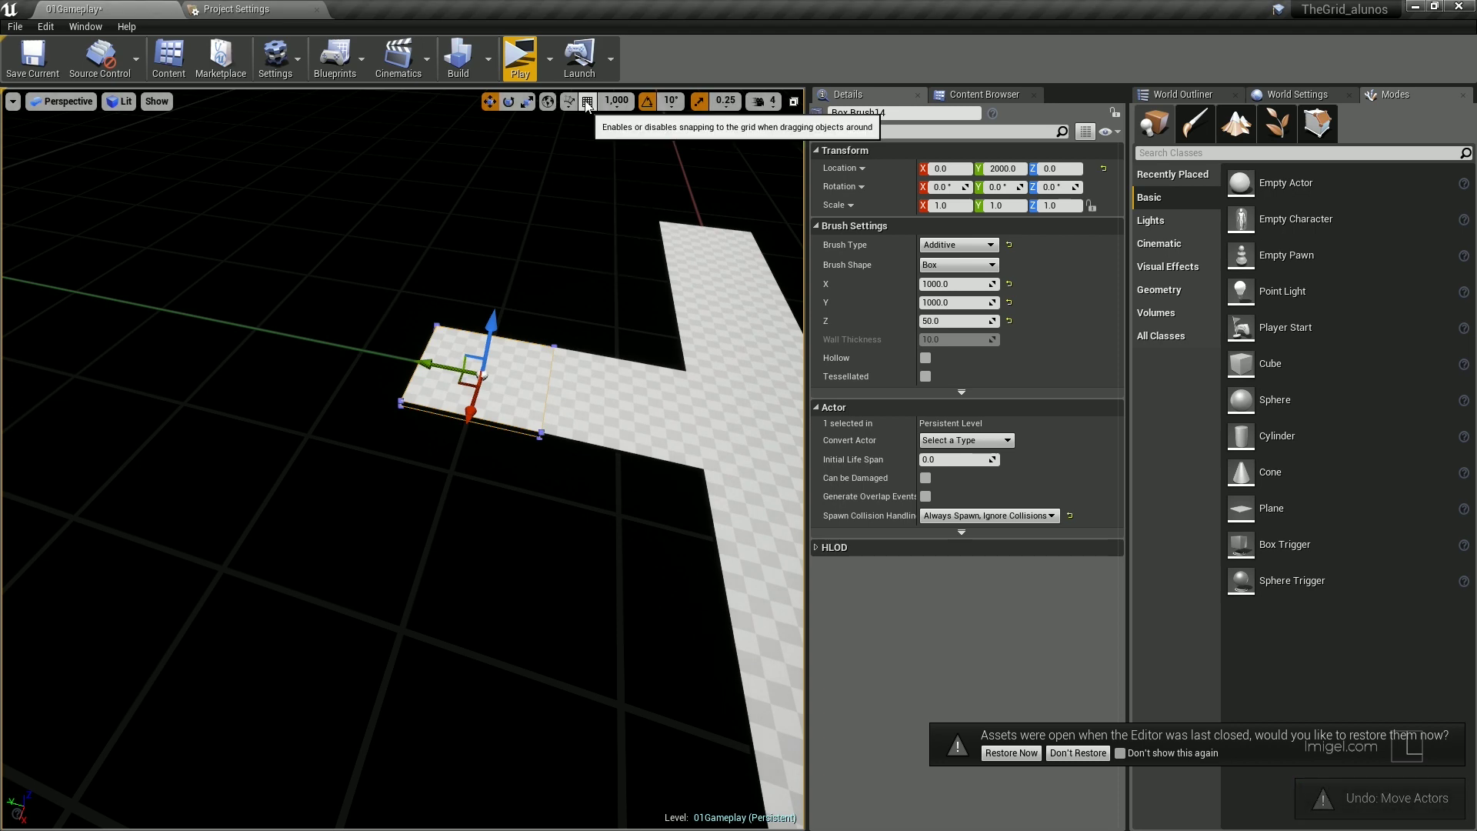
left_click(608, 243)
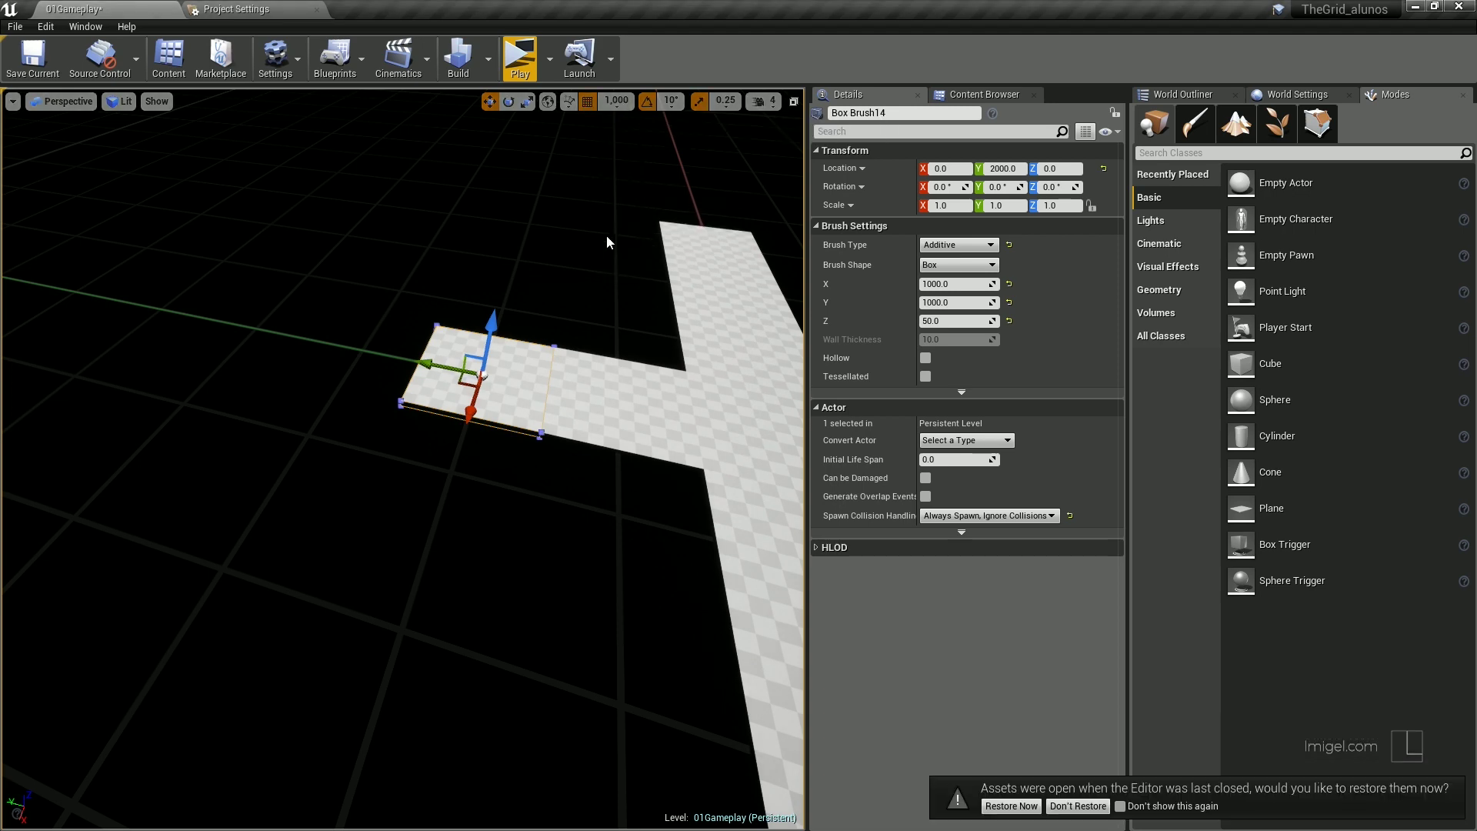
- Move the new tile outward and add copies beside it at Y 4000 and Y 5000
right_click_drag(461, 319, 412, 308)
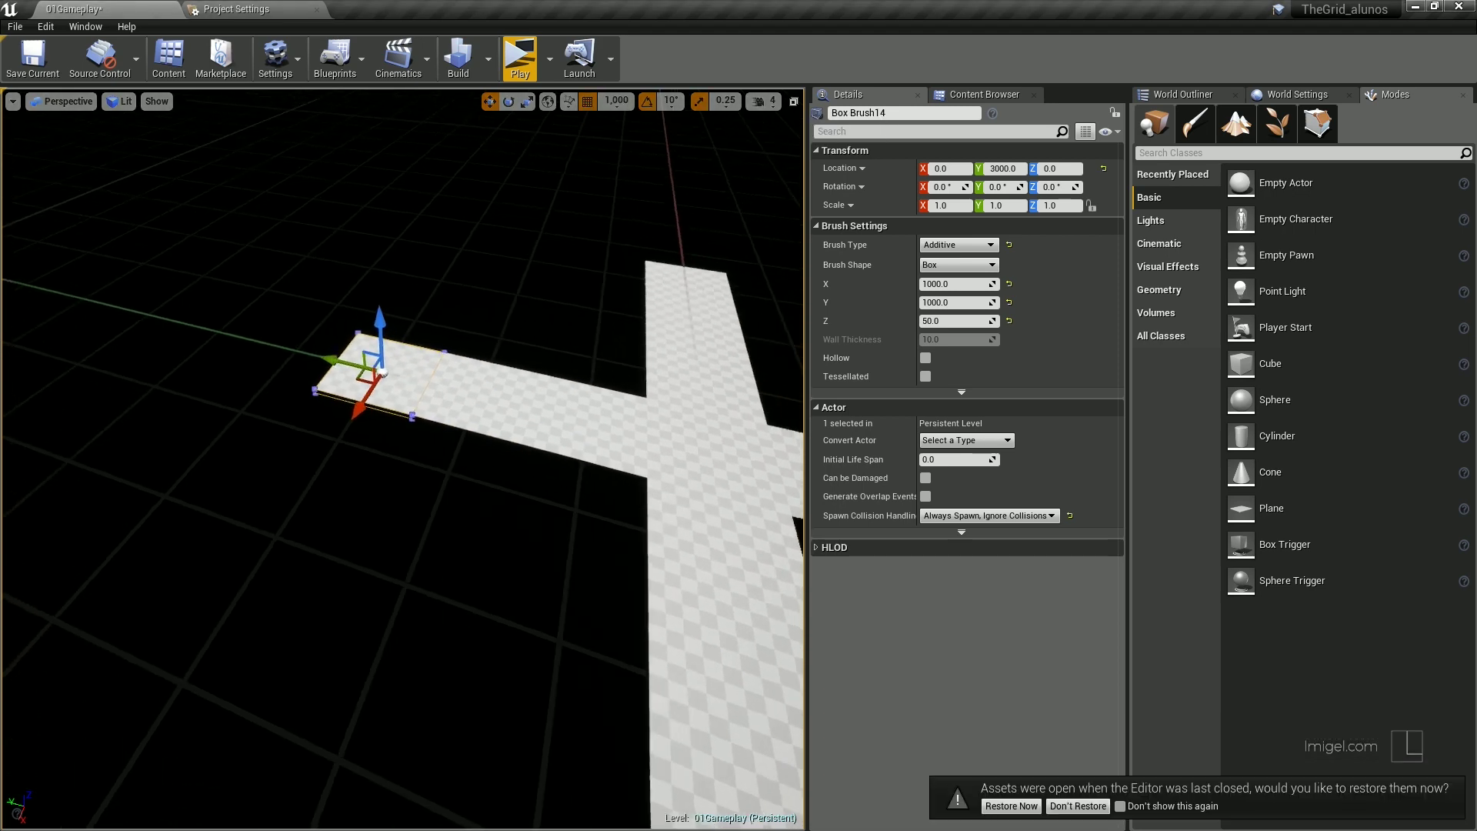
mouse_move(508, 404)
left_mouse_down("alt")
mouse_move(502, 452)
mouse_move(464, 494)
left_mouse_up("alt")
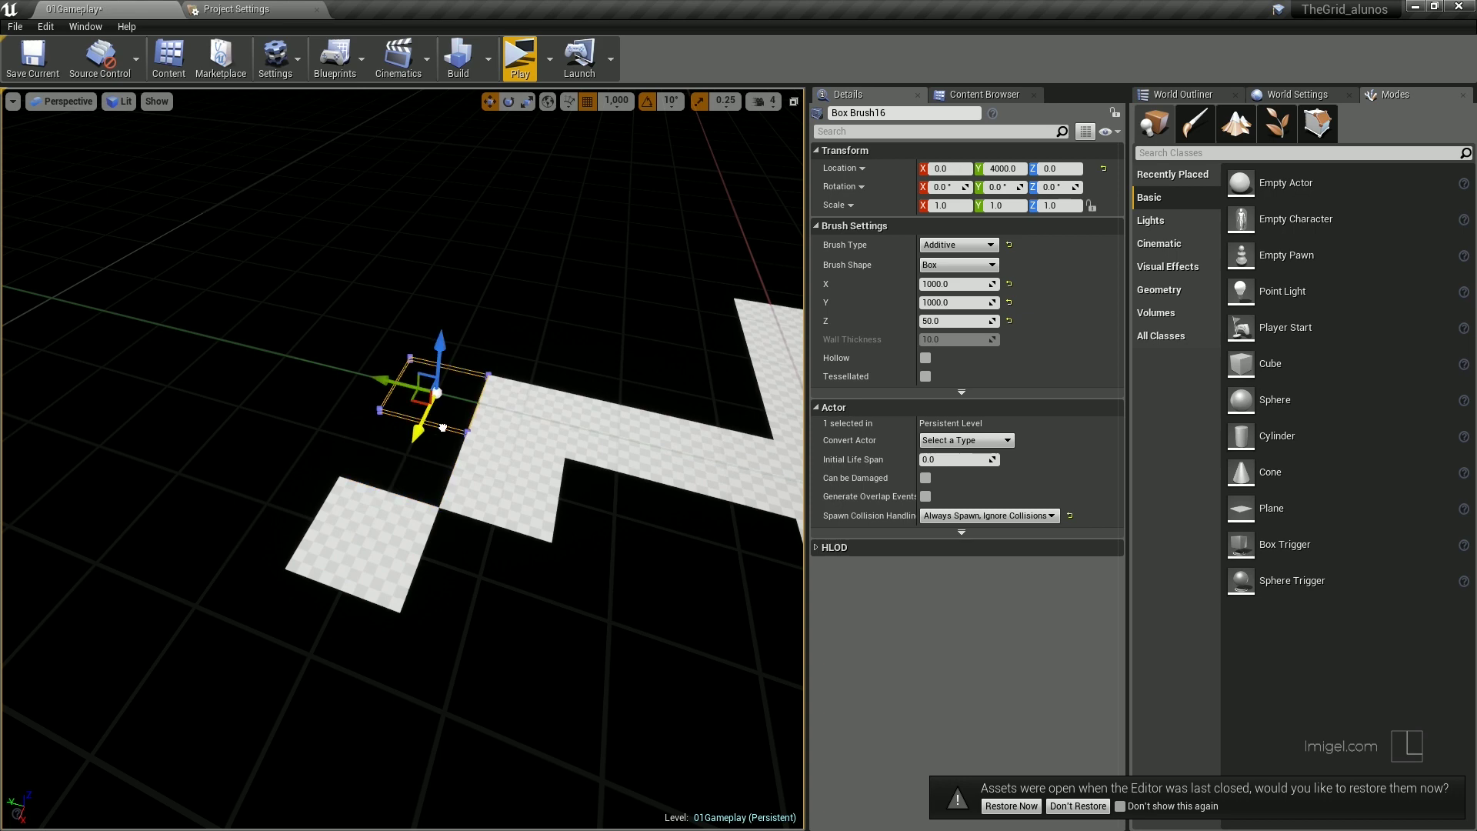
right_click_drag(443, 427, 439, 442)
left_click_drag(438, 443, 393, 463, "alt")
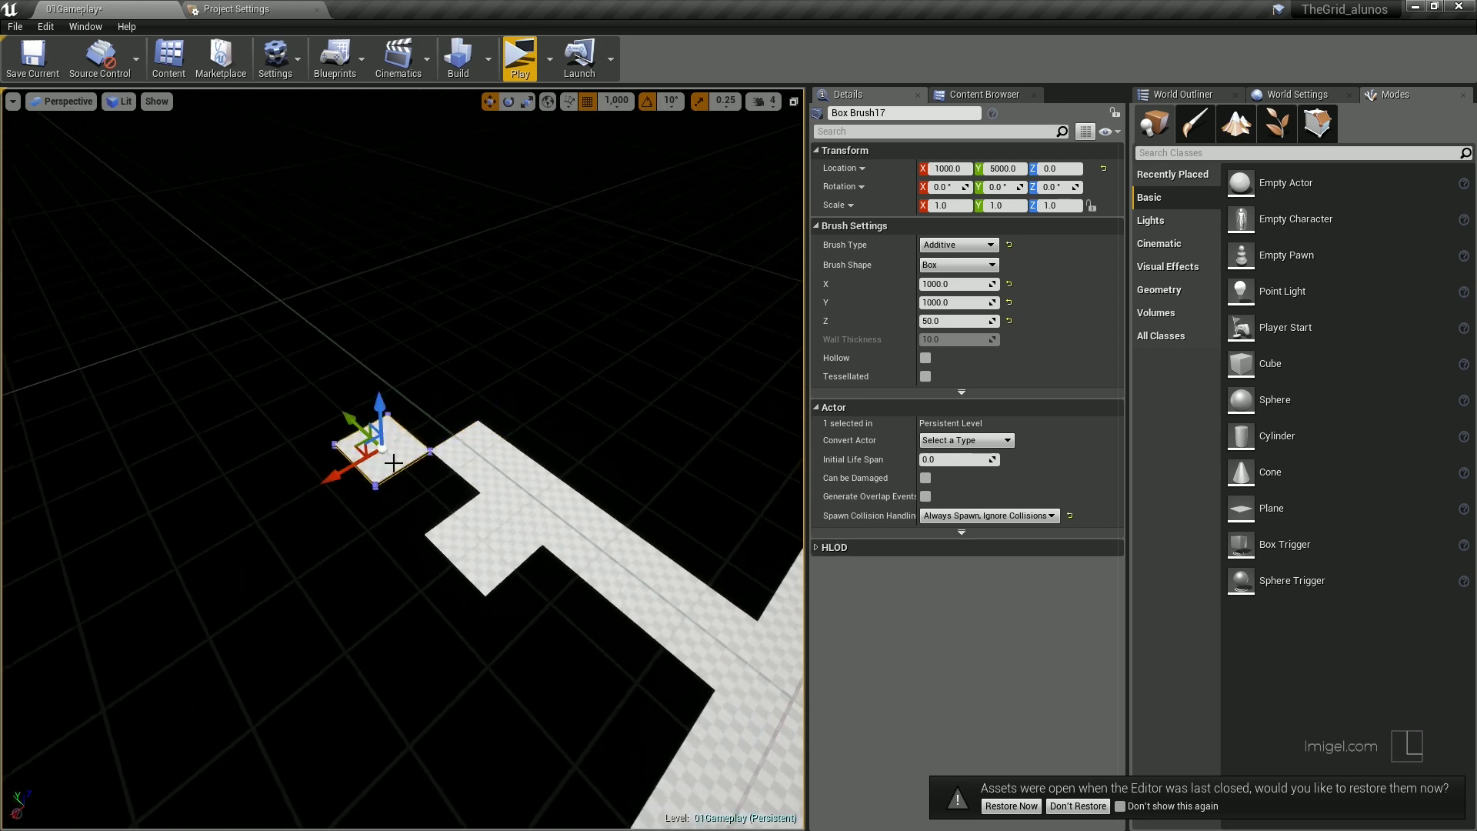
- Frame the newest tile, Box Brush18, and undo an unwanted scale change
mouse_move(397, 475)
right_mouse_down()
mouse_move(432, 604)
mouse_move(461, 585)
right_mouse_up()
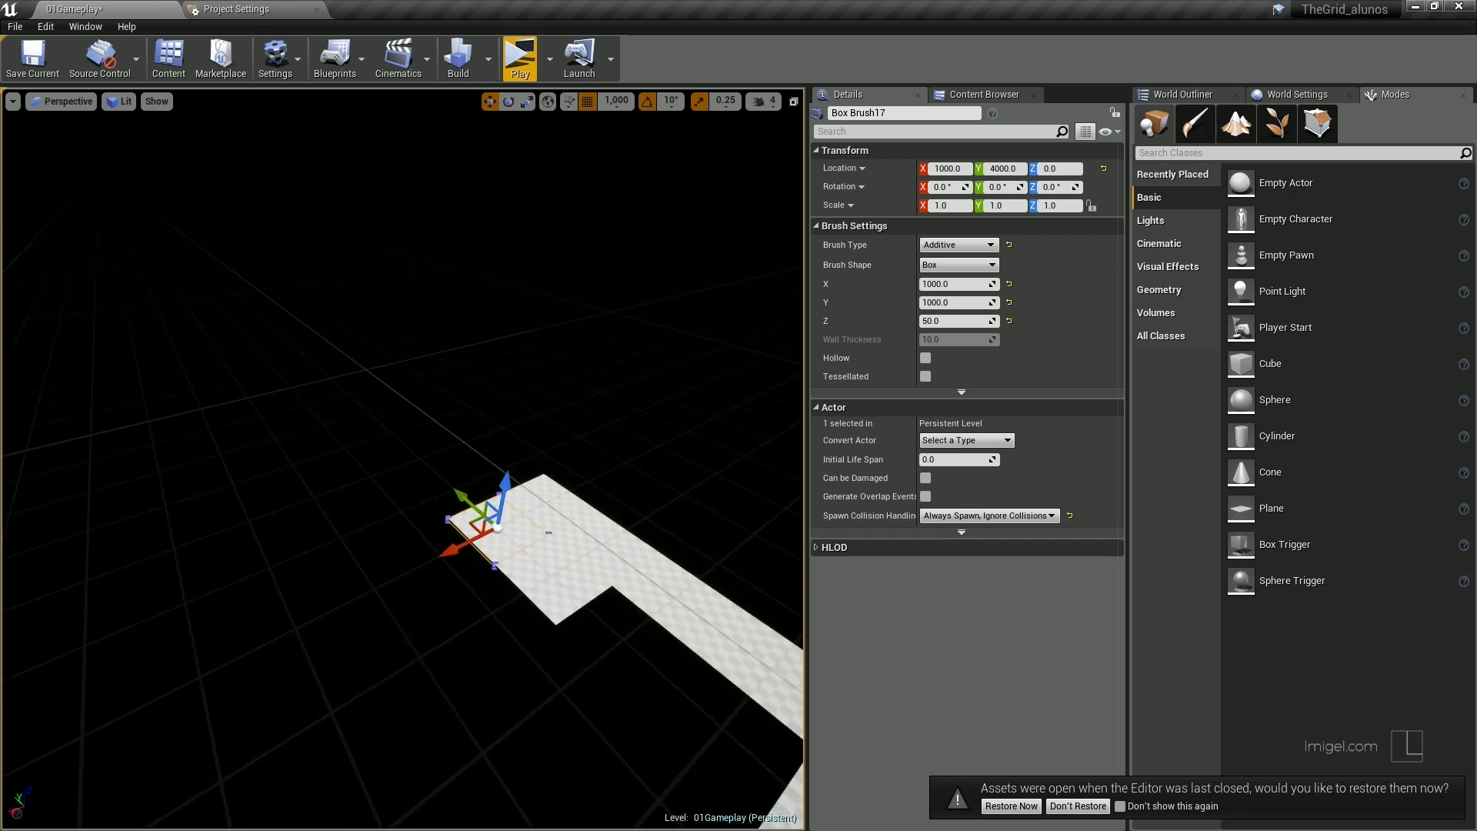
right_click_drag(551, 476, 551, 476)
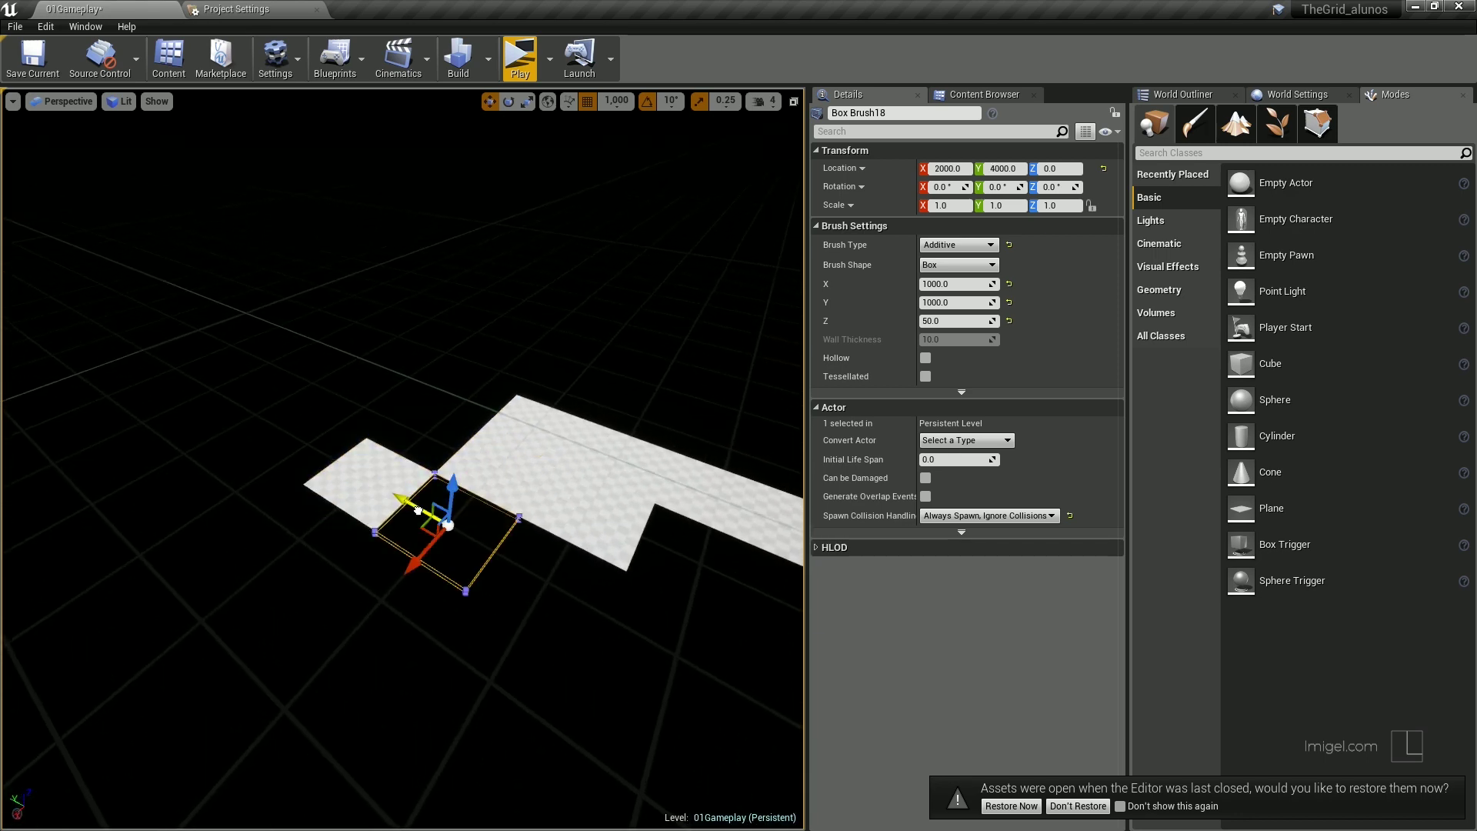
right_click_drag(418, 509, 505, 528)
key("r")
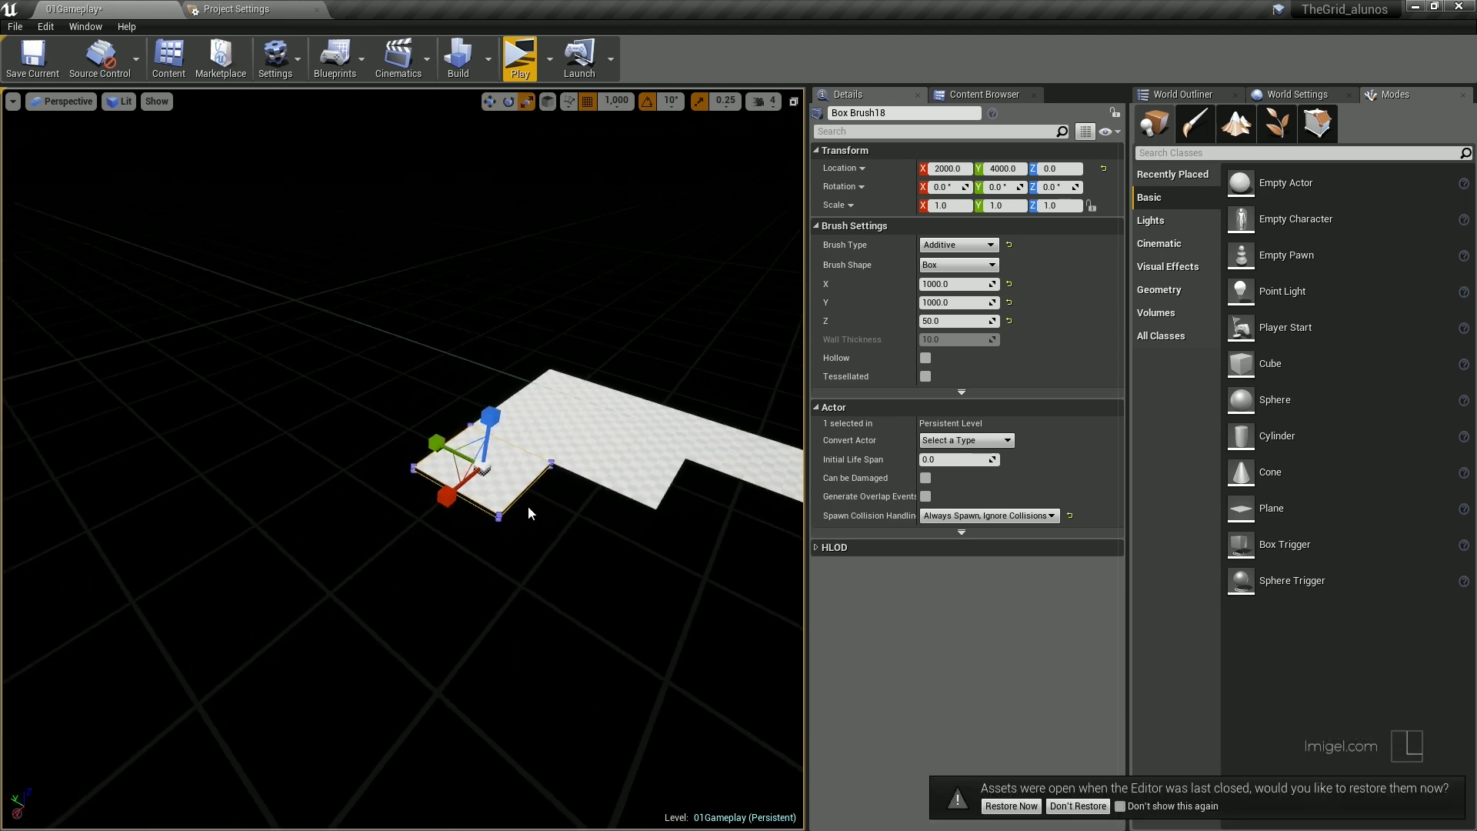
right_click_drag(540, 439, 538, 433)
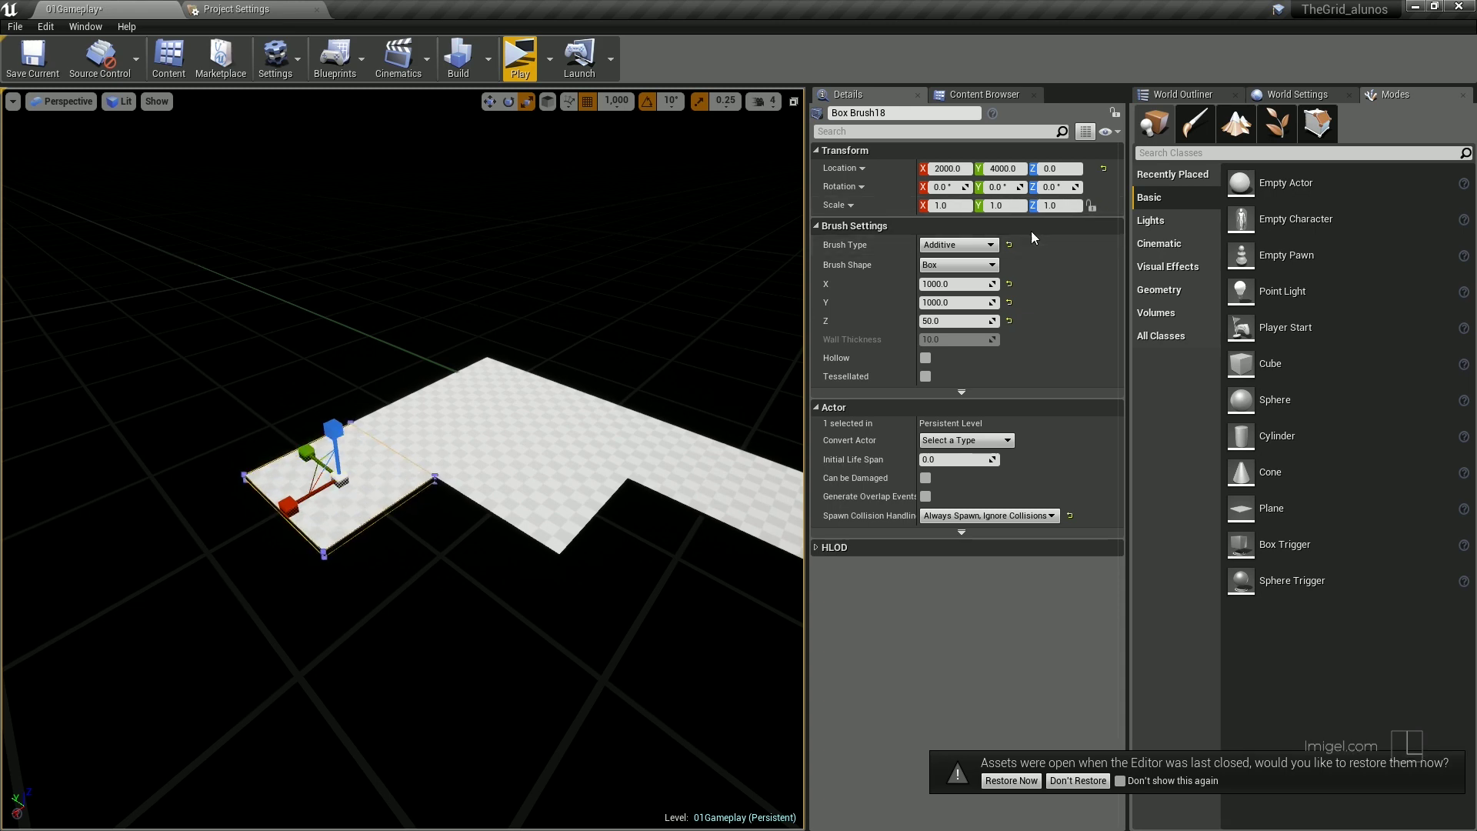
key("ctrl+z")
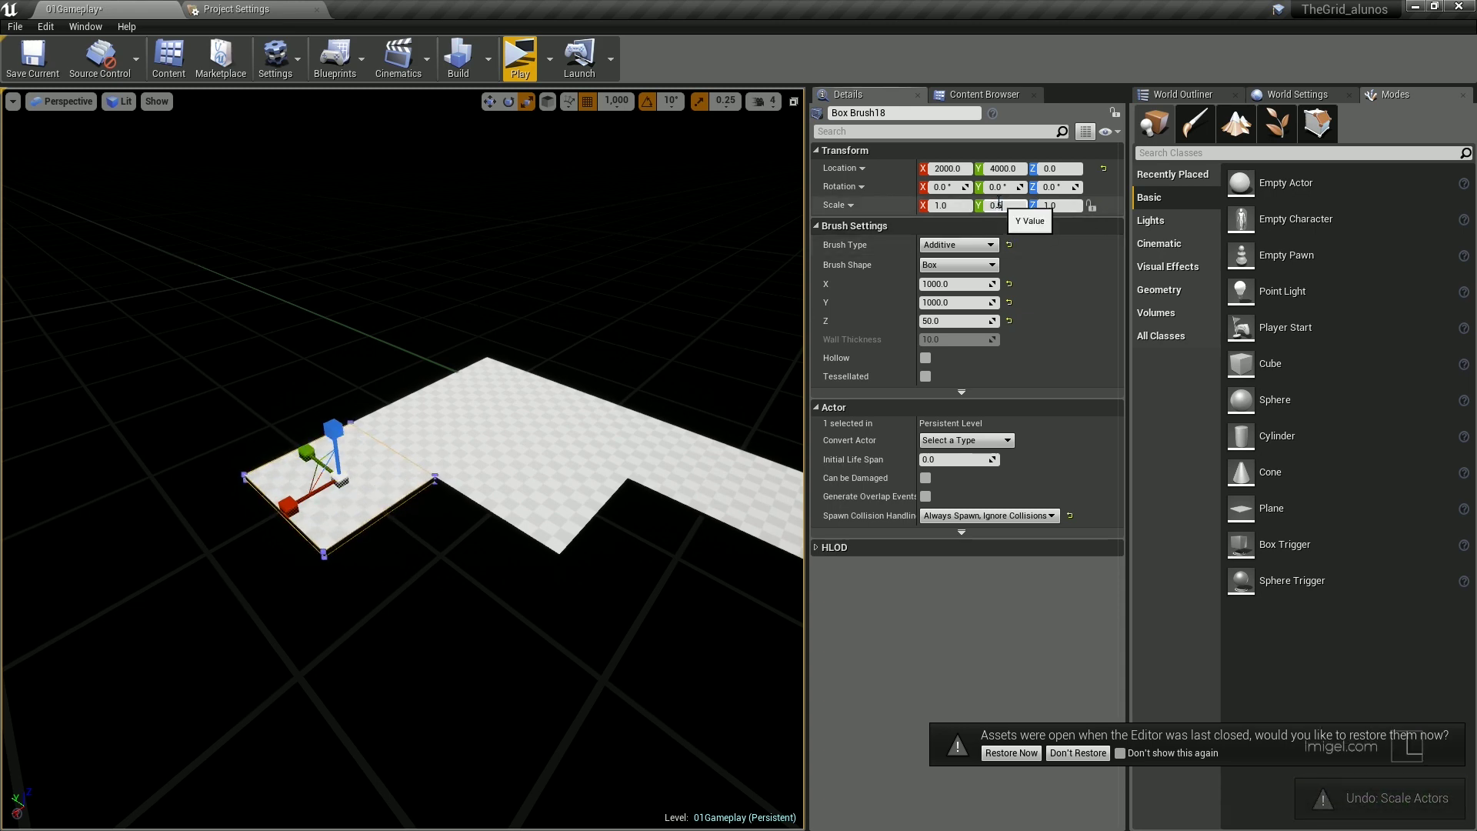
- Make the tile half width with Y scale 0.5 and set grid snap to 100
key("Return")
right_click_drag(660, 353, 621, 114)
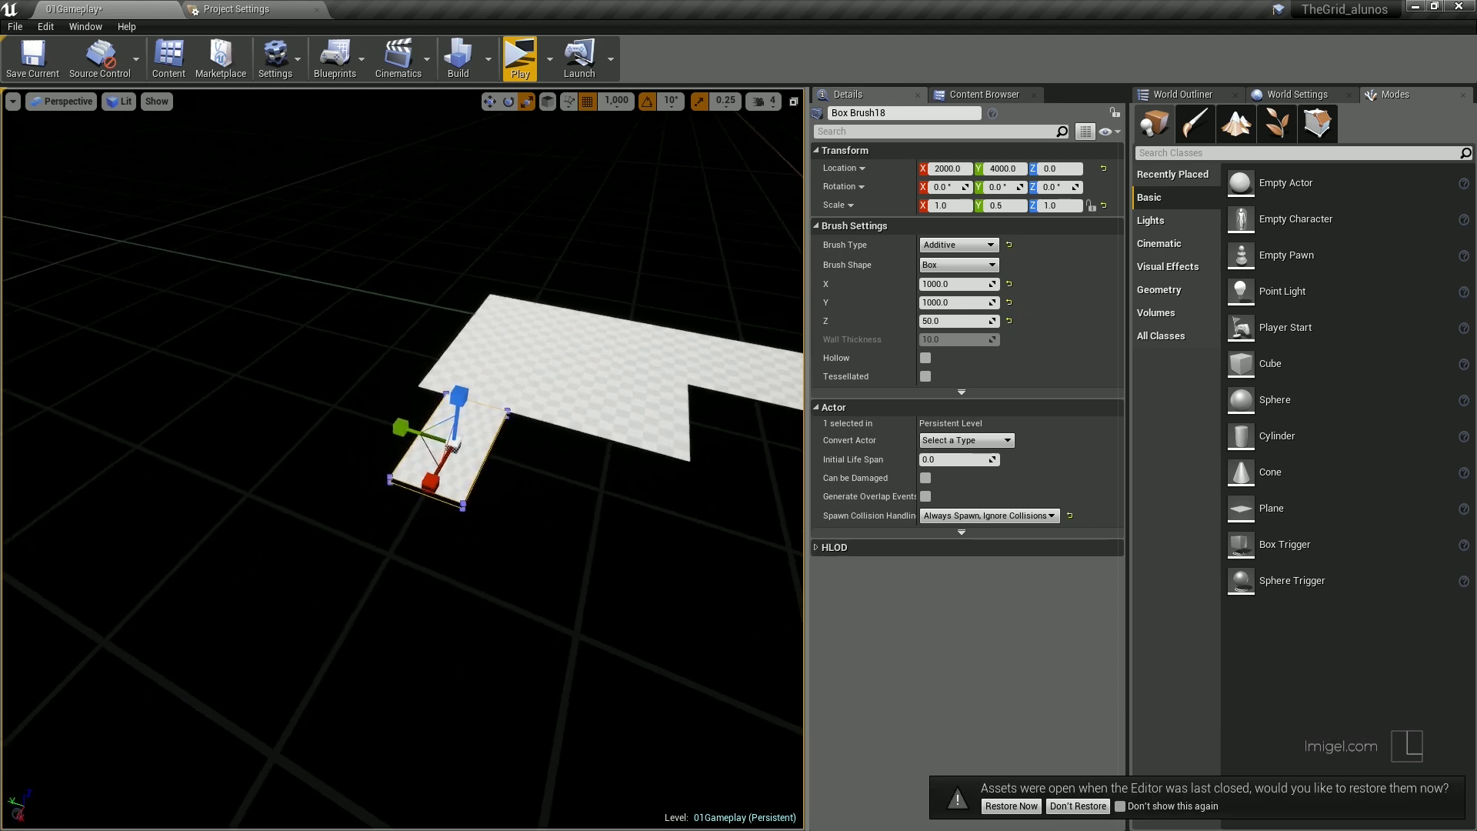
left_click(619, 105)
left_click(624, 221)
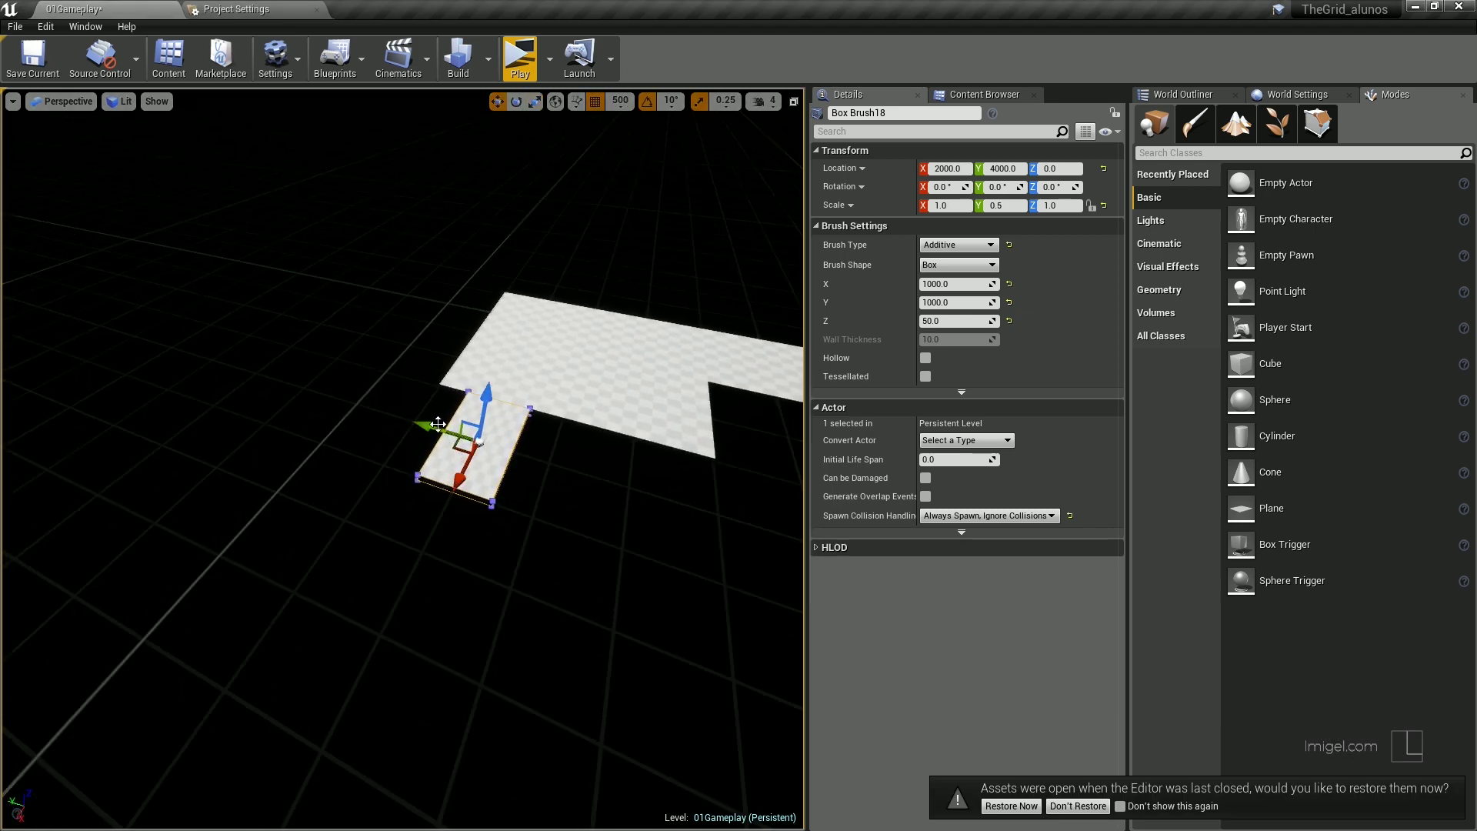
left_click(619, 102)
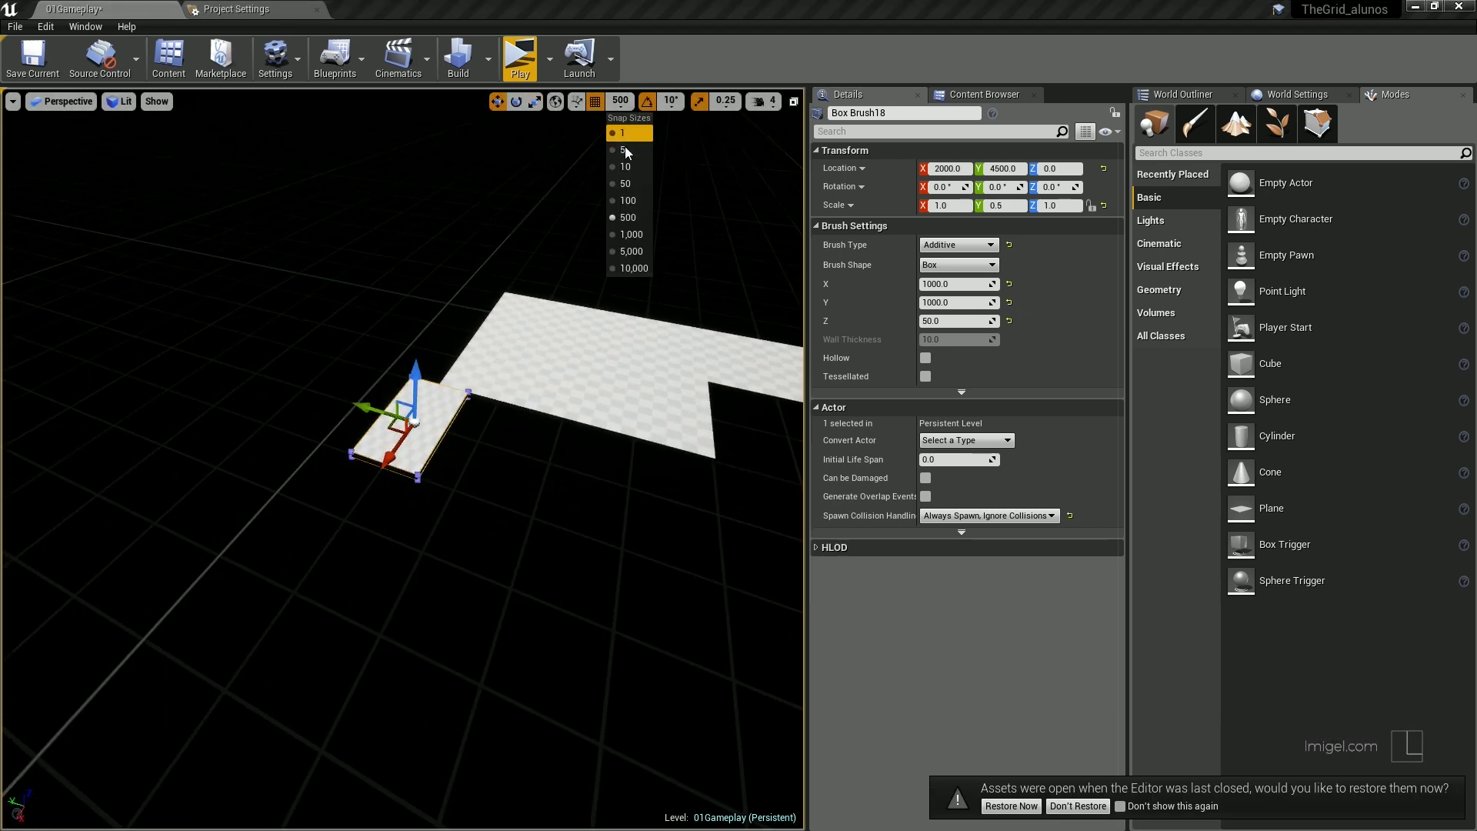
left_click(627, 188)
left_click(624, 101)
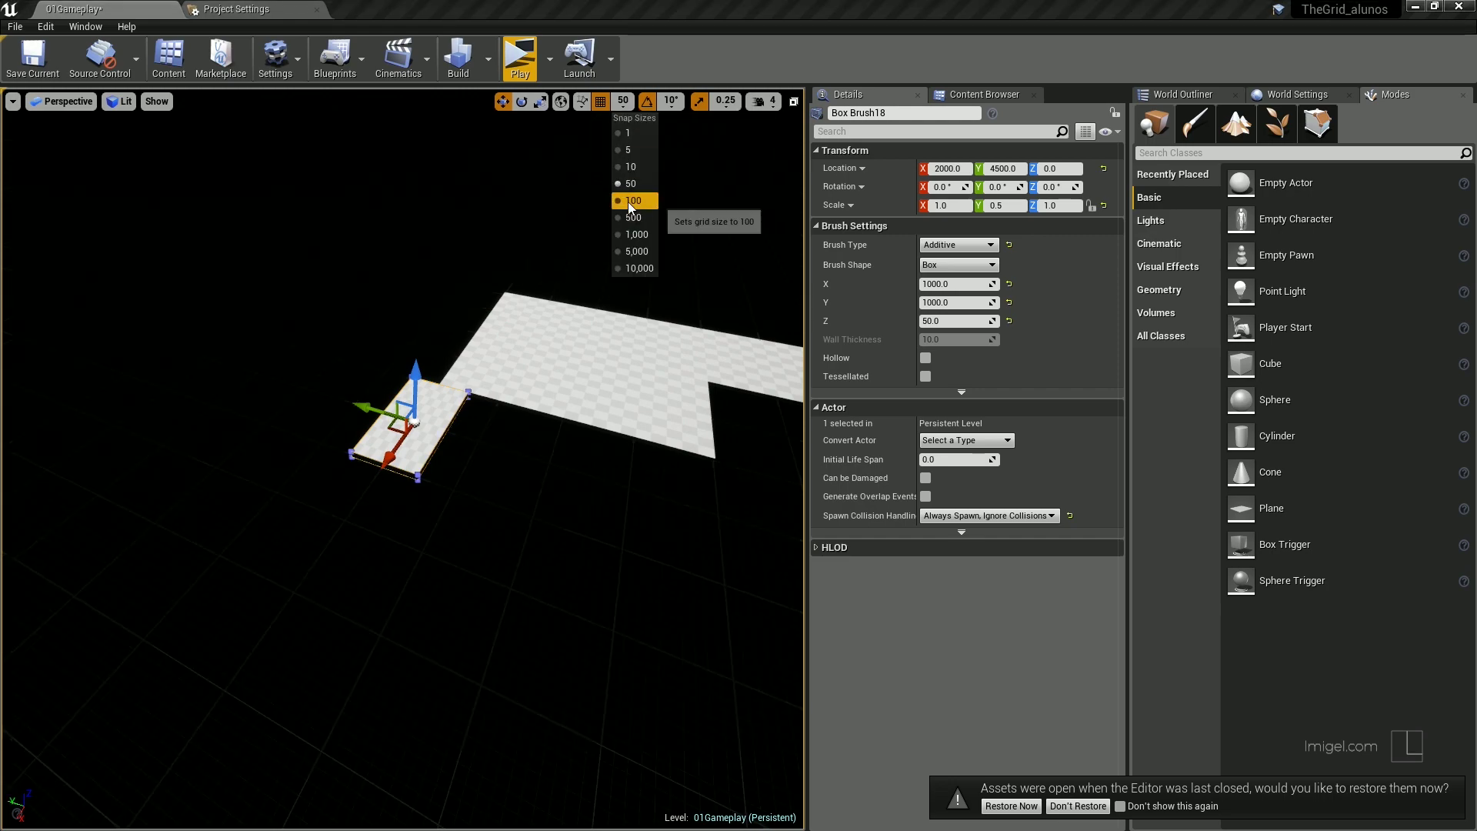
left_click(630, 201)
- Align the half tile at Y 4250 with 50-unit snapping and copy it to X 3100, Y 4350
left_click_drag(360, 408, 398, 418)
right_click_drag(391, 416, 430, 462)
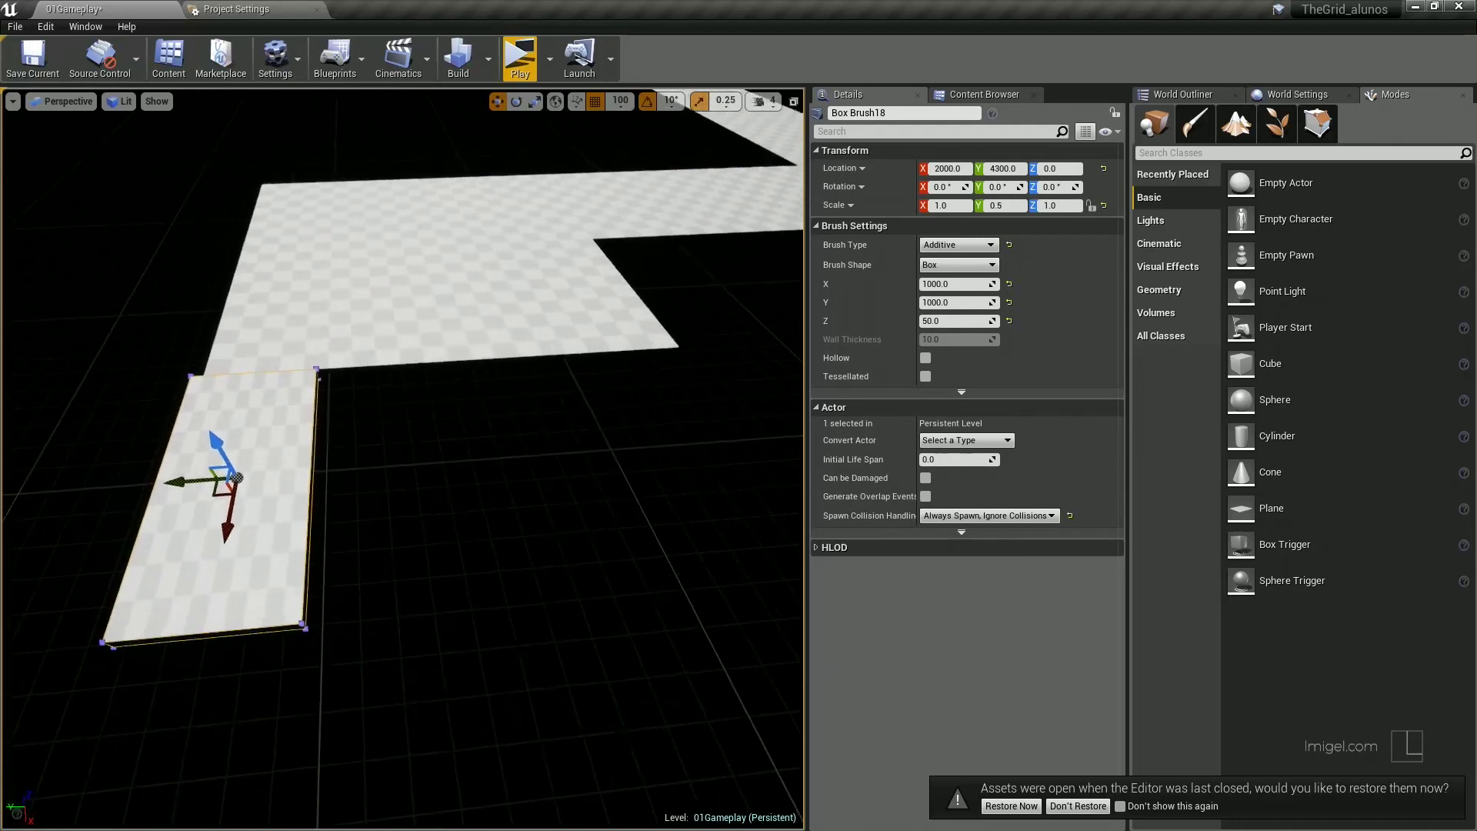
left_click(620, 101)
left_click(625, 184)
left_click_drag(323, 408, 315, 408)
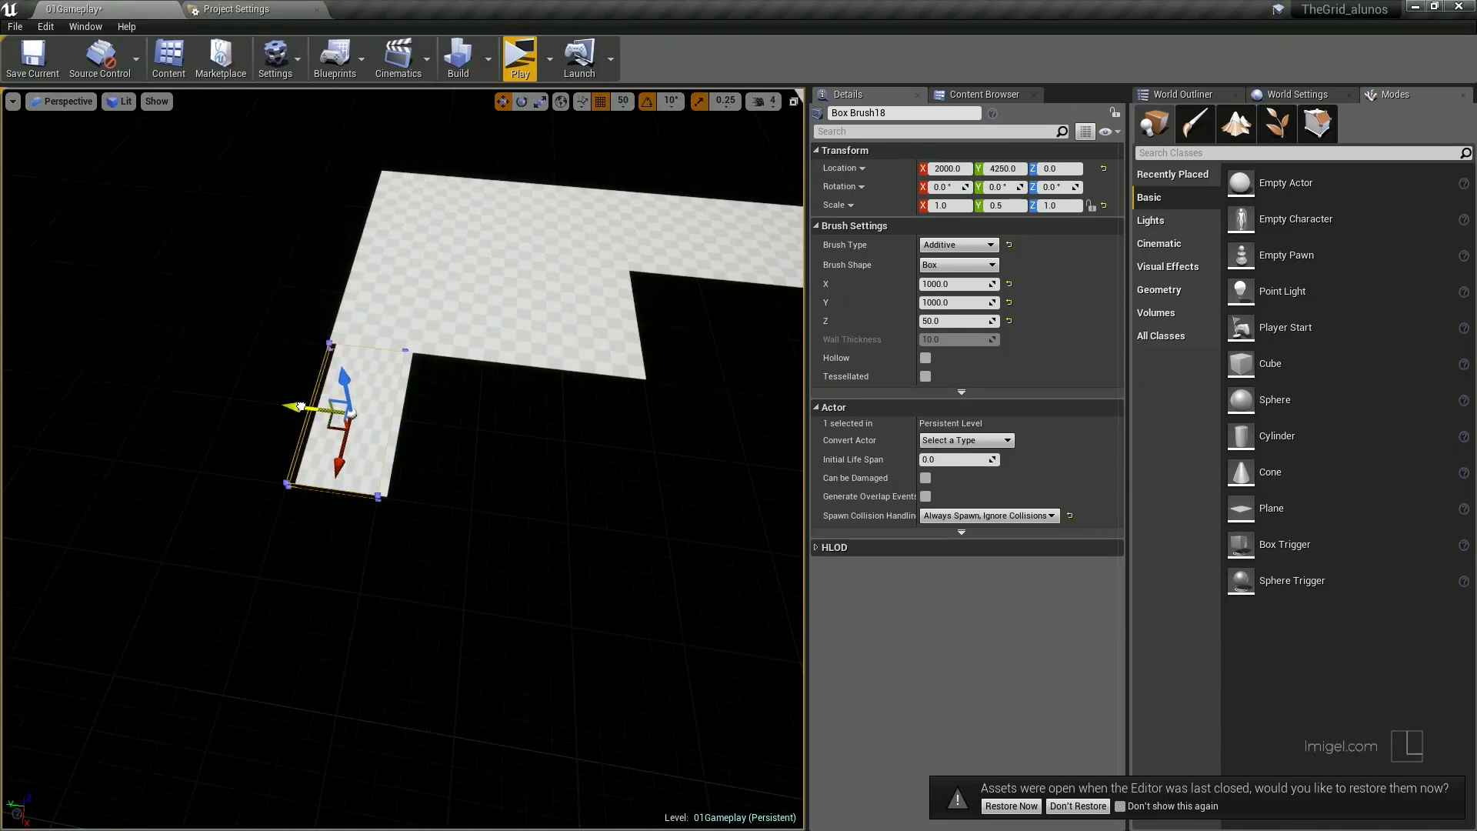
right_click_drag(362, 431, 422, 384)
left_click_drag(339, 564, 308, 519)
- In an unlit Top view, align the new tile flush with the floor corner
left_click(61, 101)
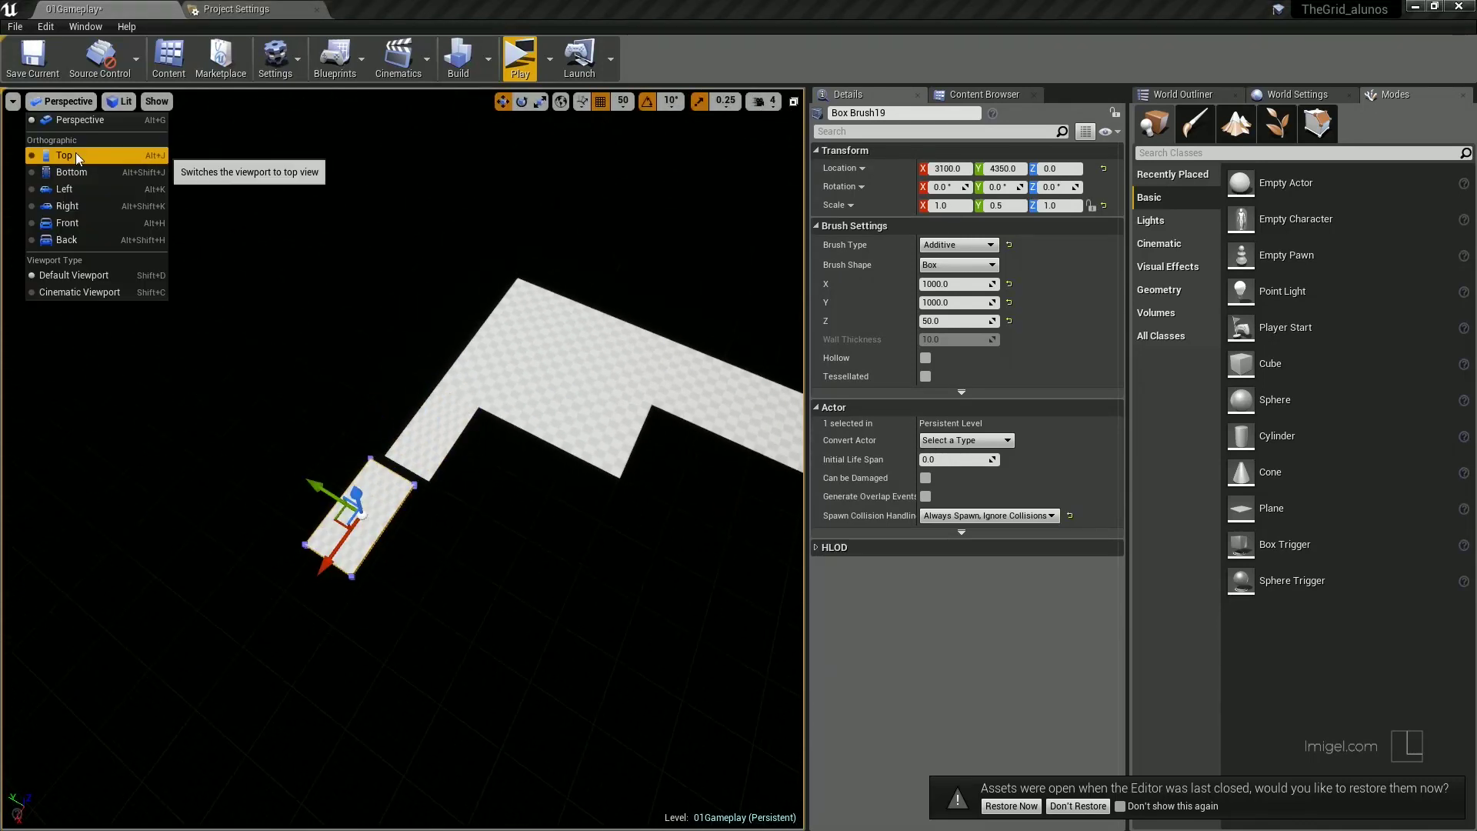
left_click(54, 145)
scroll(453, 434, "down", 2)
left_click(108, 101)
left_click(105, 149)
left_click_drag(517, 408, 504, 393)
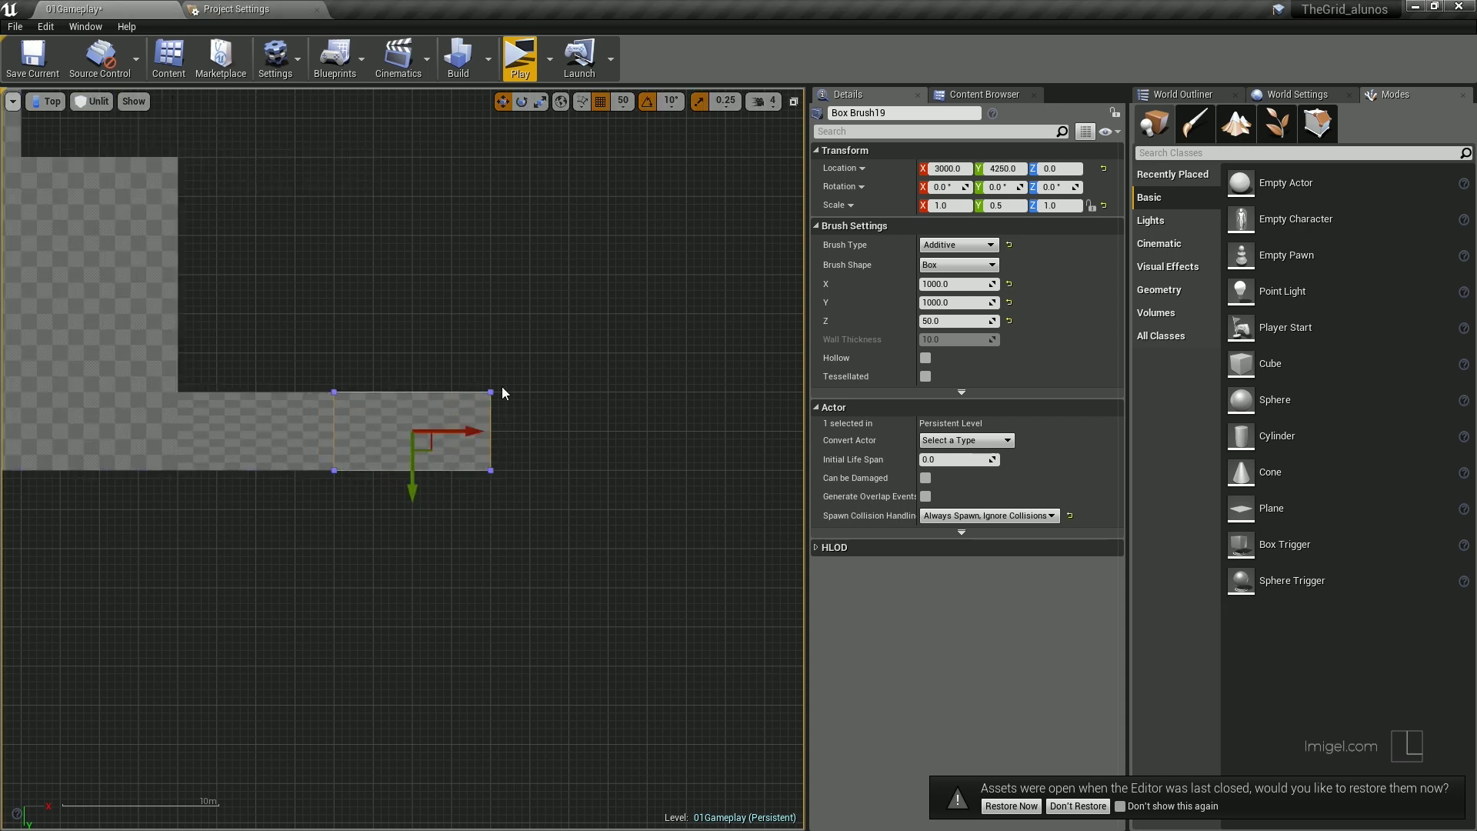
key("alt+g")
- Rotate the new half-width tile 90° and slide it against the strip
left_click(413, 565)
key("e")
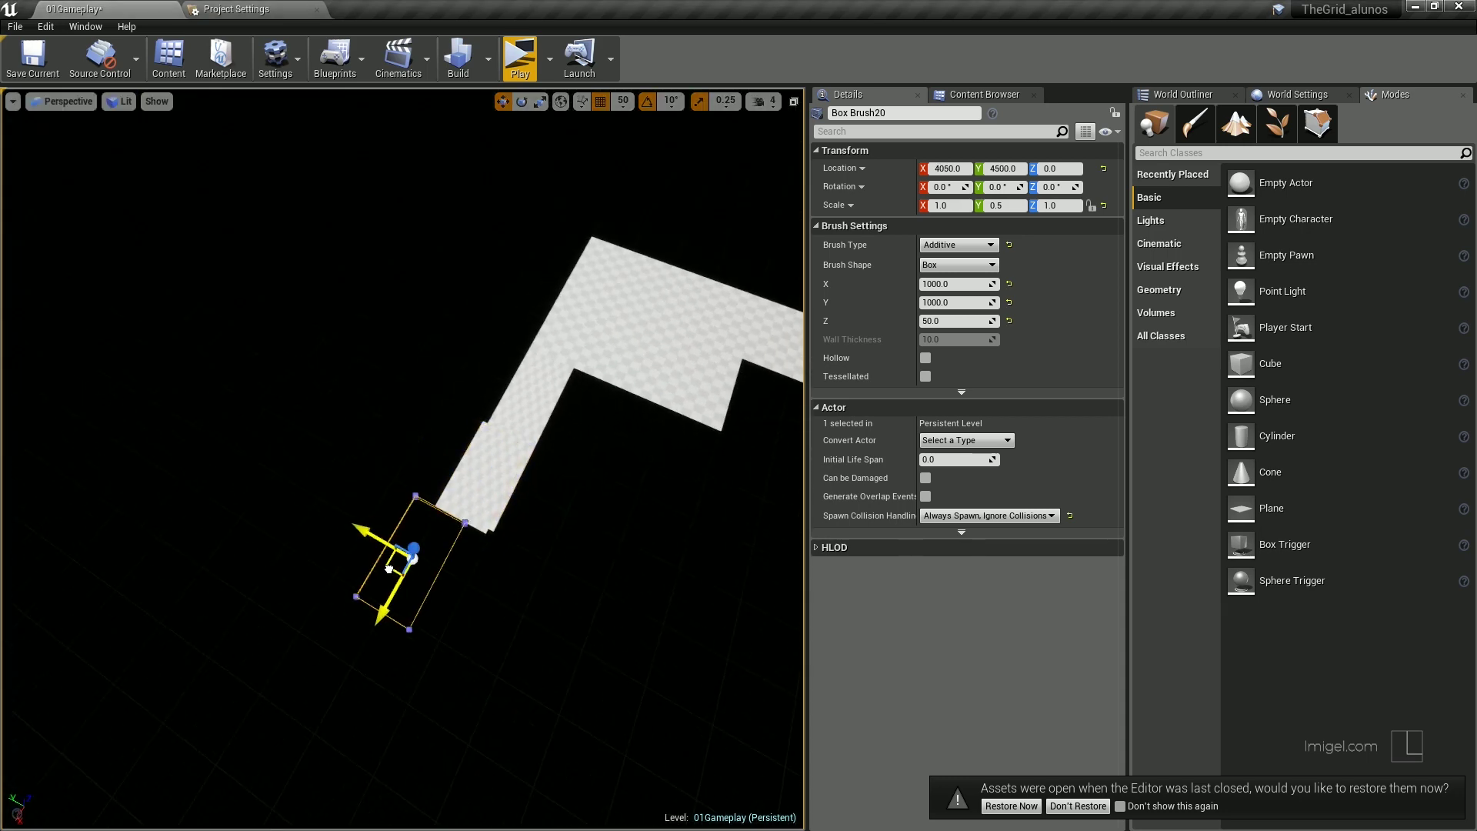
mouse_move(450, 493)
left_mouse_down()
mouse_move(361, 638)
mouse_move(308, 516)
left_mouse_up()
key("w")
left_click_drag(392, 558, 398, 522)
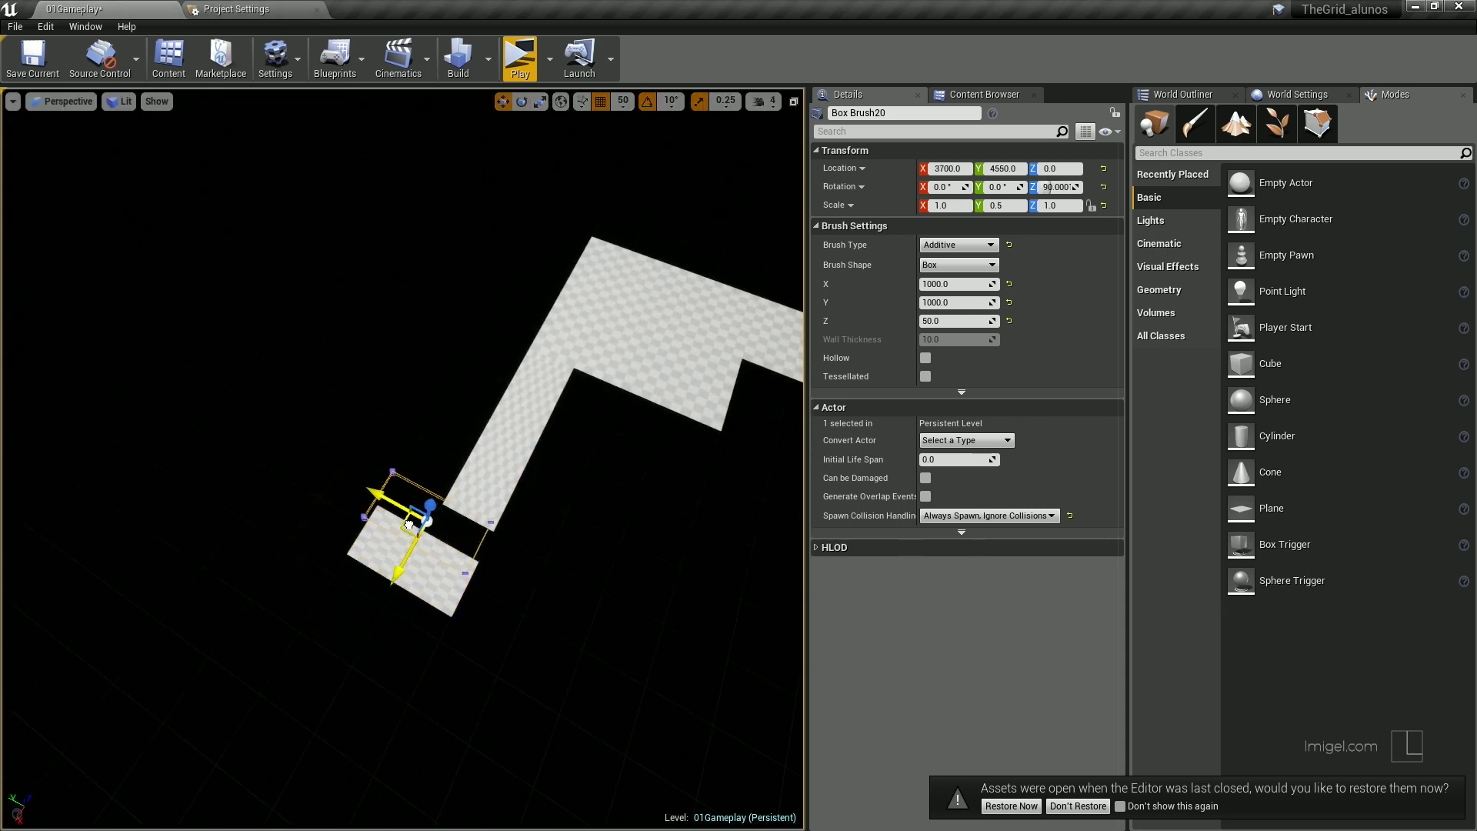
- Add a tile at Y 6500, turn it 180°, and move it to the strip's corner
mouse_move(251, 465)
left_mouse_down()
mouse_move(301, 478)
mouse_move(200, 431)
left_mouse_up()
right_click_drag(200, 431, 251, 486)
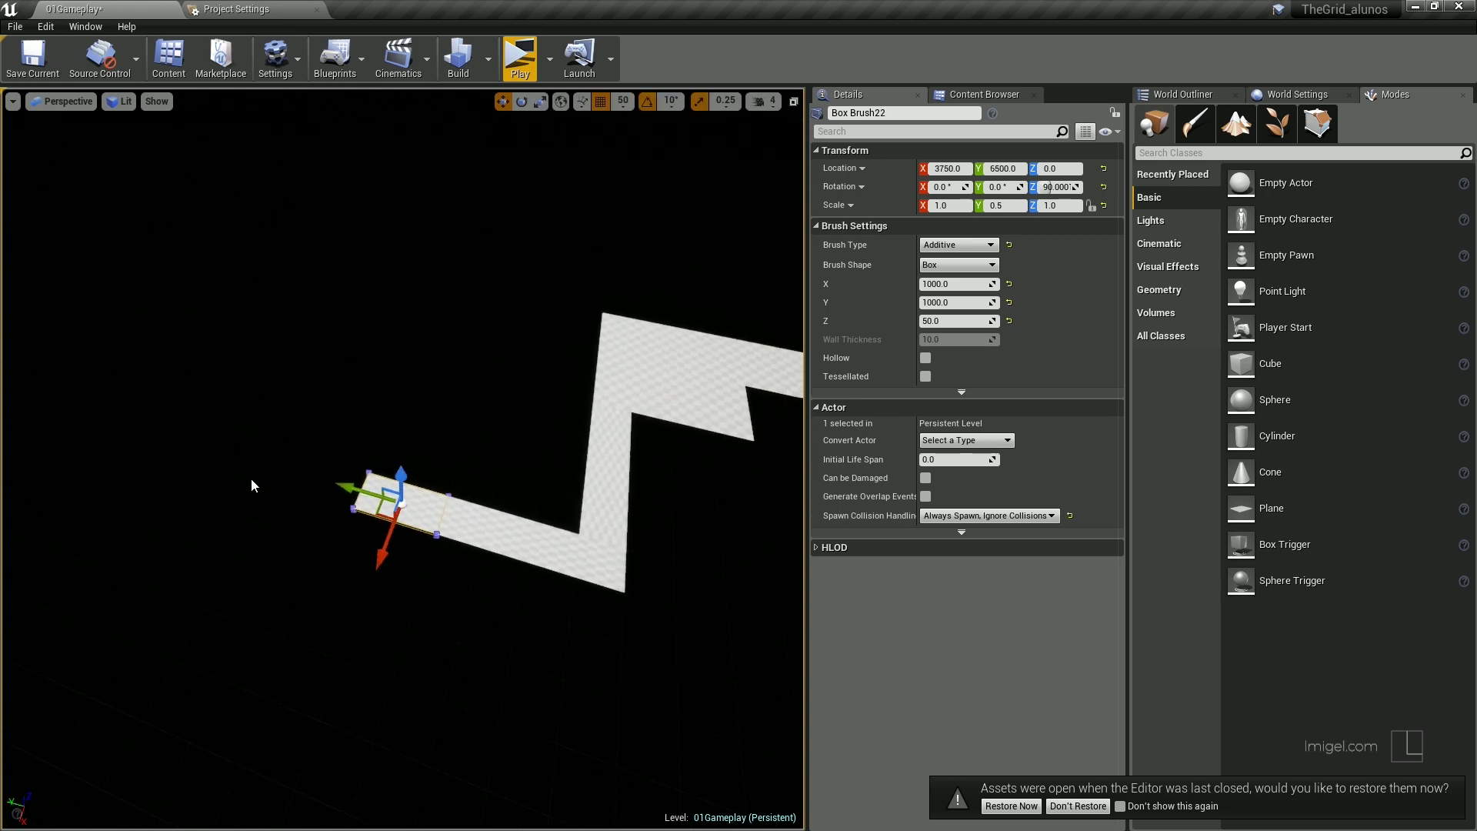
key("e")
mouse_move(403, 471)
left_mouse_down()
mouse_move(431, 454)
mouse_move(406, 481)
left_mouse_up()
key("w")
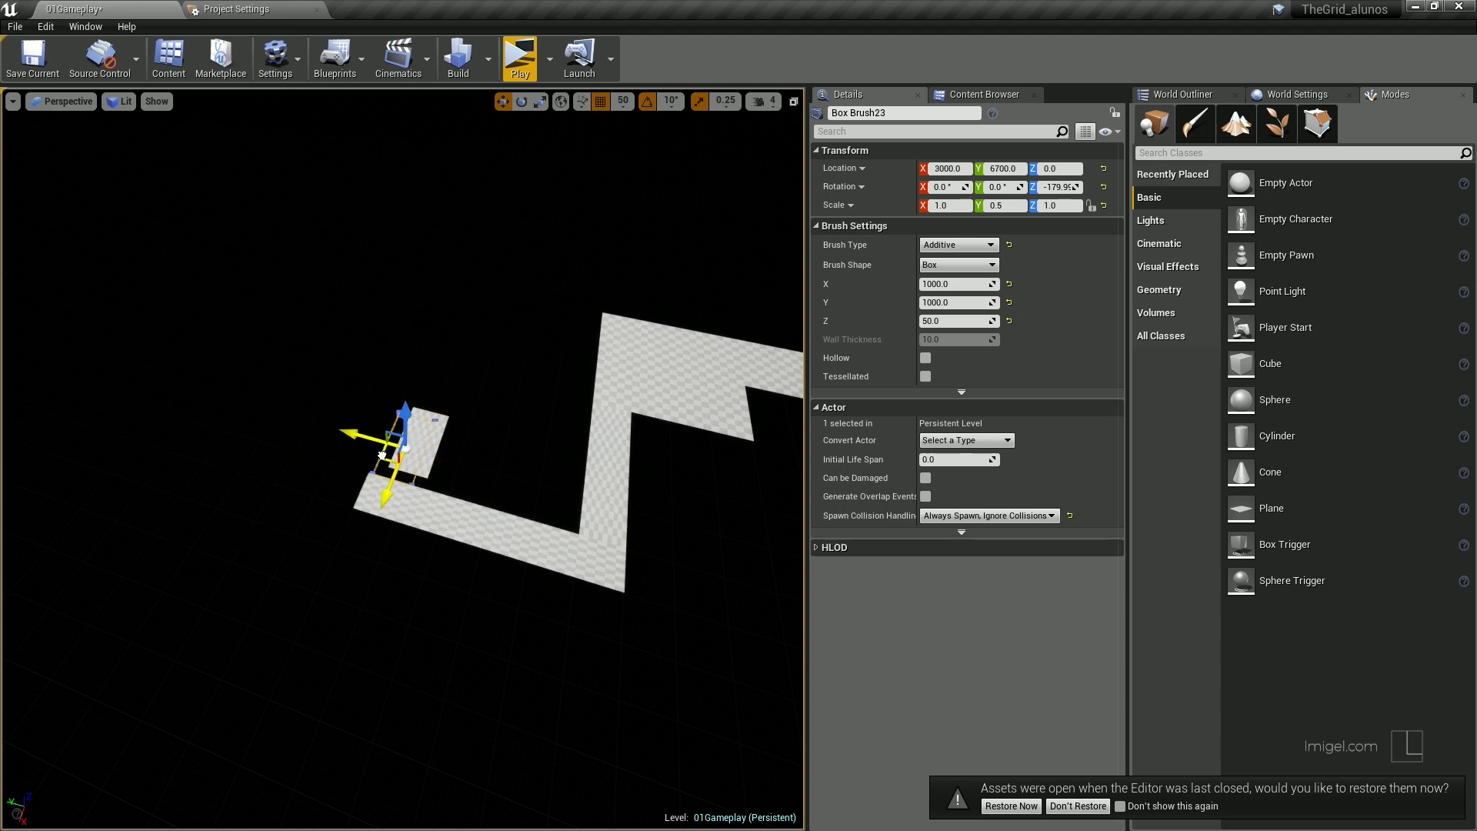
right_click_drag(407, 481, 462, 442)
- Add a tile continuing the strip leftward, then set position snapping to 500
left_click_drag(313, 517, 372, 428)
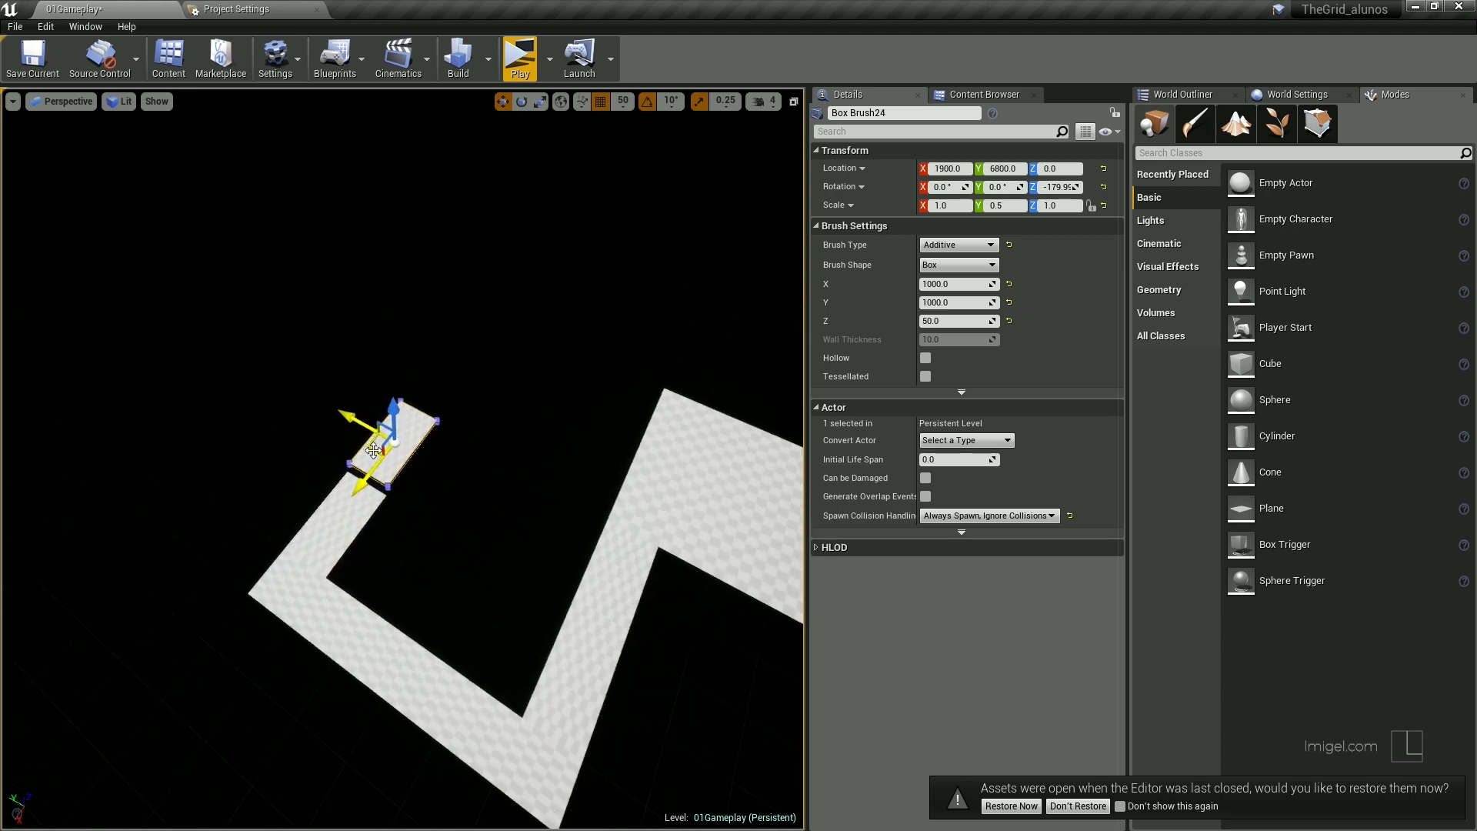
mouse_move(373, 428)
right_mouse_down()
mouse_move(372, 456)
mouse_move(415, 439)
right_mouse_up()
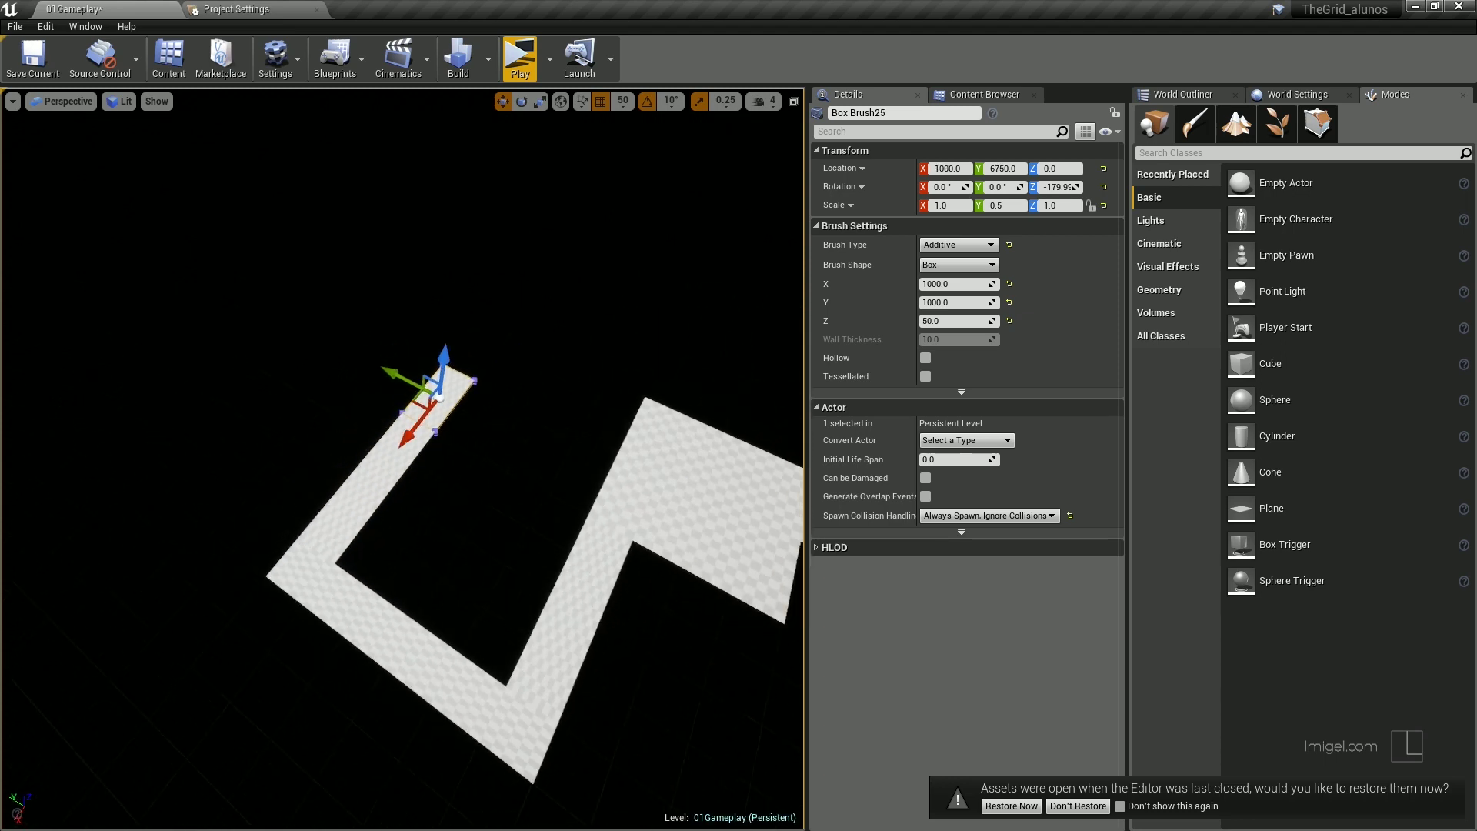
left_click(642, 458)
left_click(623, 101)
left_click(633, 217)
- Copy a tile out to Y 7000, then set position snapping to 1,000 units
left_click_drag(589, 431, 454, 362, "alt")
mouse_move(453, 361)
right_mouse_down()
mouse_move(235, 557)
mouse_move(579, 324)
right_mouse_up()
left_click(544, 395)
scroll(544, 396, "up", 3)
left_click(621, 101)
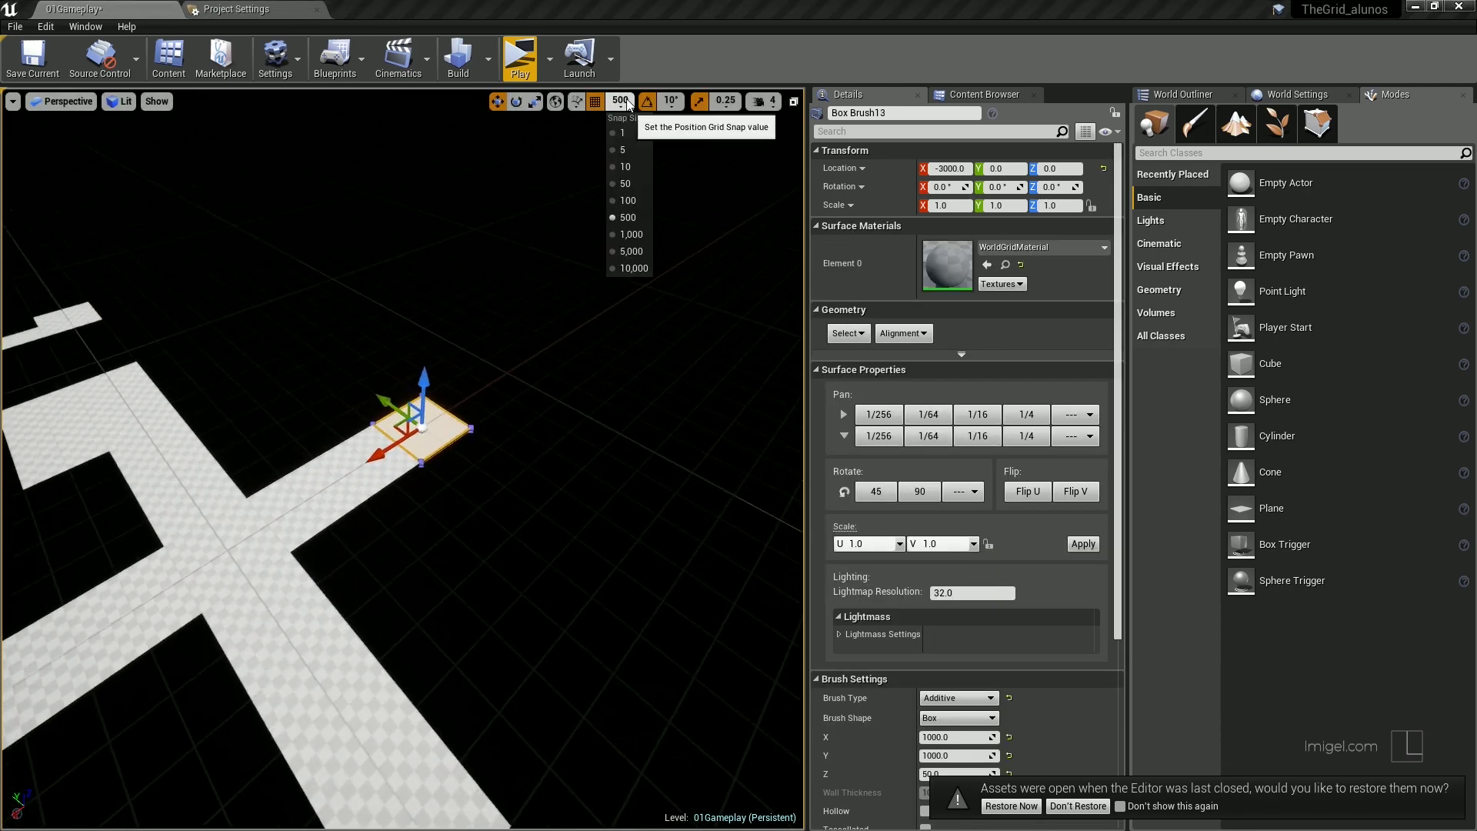
left_click(636, 246)
- Extend the cross's arm along X with copied tiles out to X -7000, Y 0
left_click_drag(422, 427, 296, 416, "alt")
right_click_drag(296, 415, 344, 493)
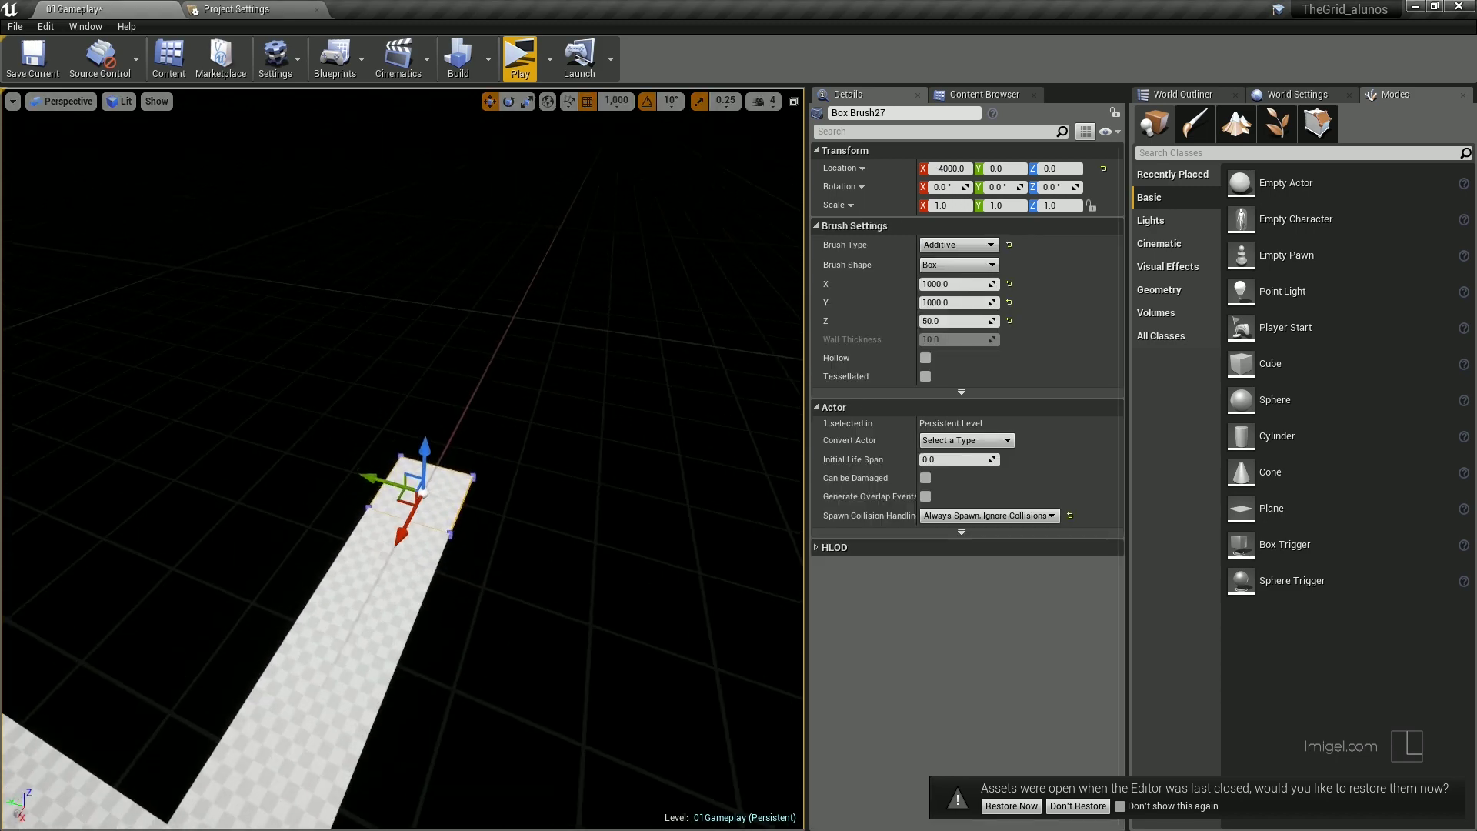
left_click_drag(344, 493, 346, 454, "alt")
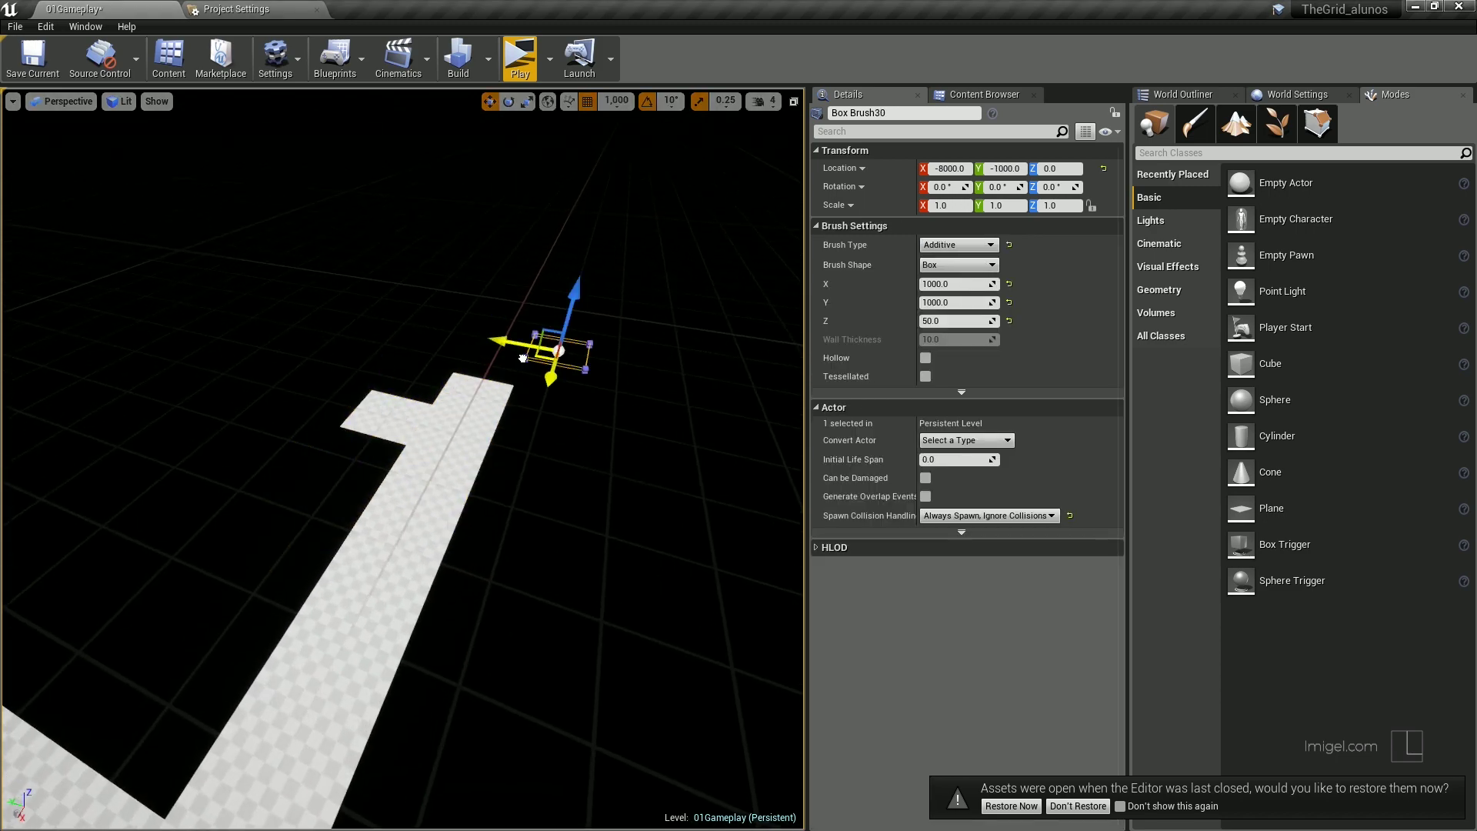
left_click_drag(522, 358, 539, 396)
right_click_drag(539, 397, 69, 638)
left_click(401, 490)
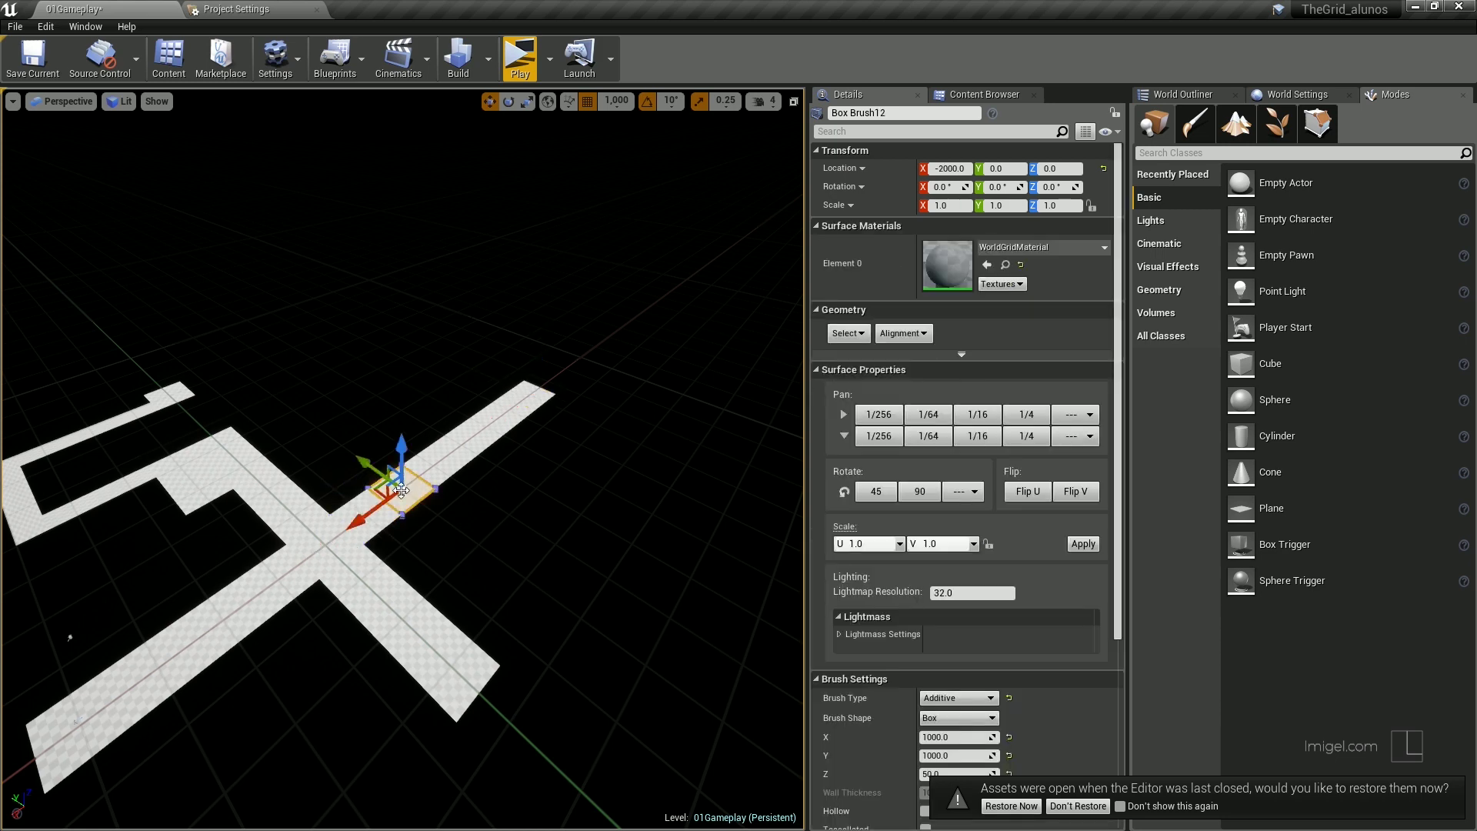
- Start a separate tile strip and lengthen it along Y to 7000
left_click_drag(462, 444, 515, 418, "alt")
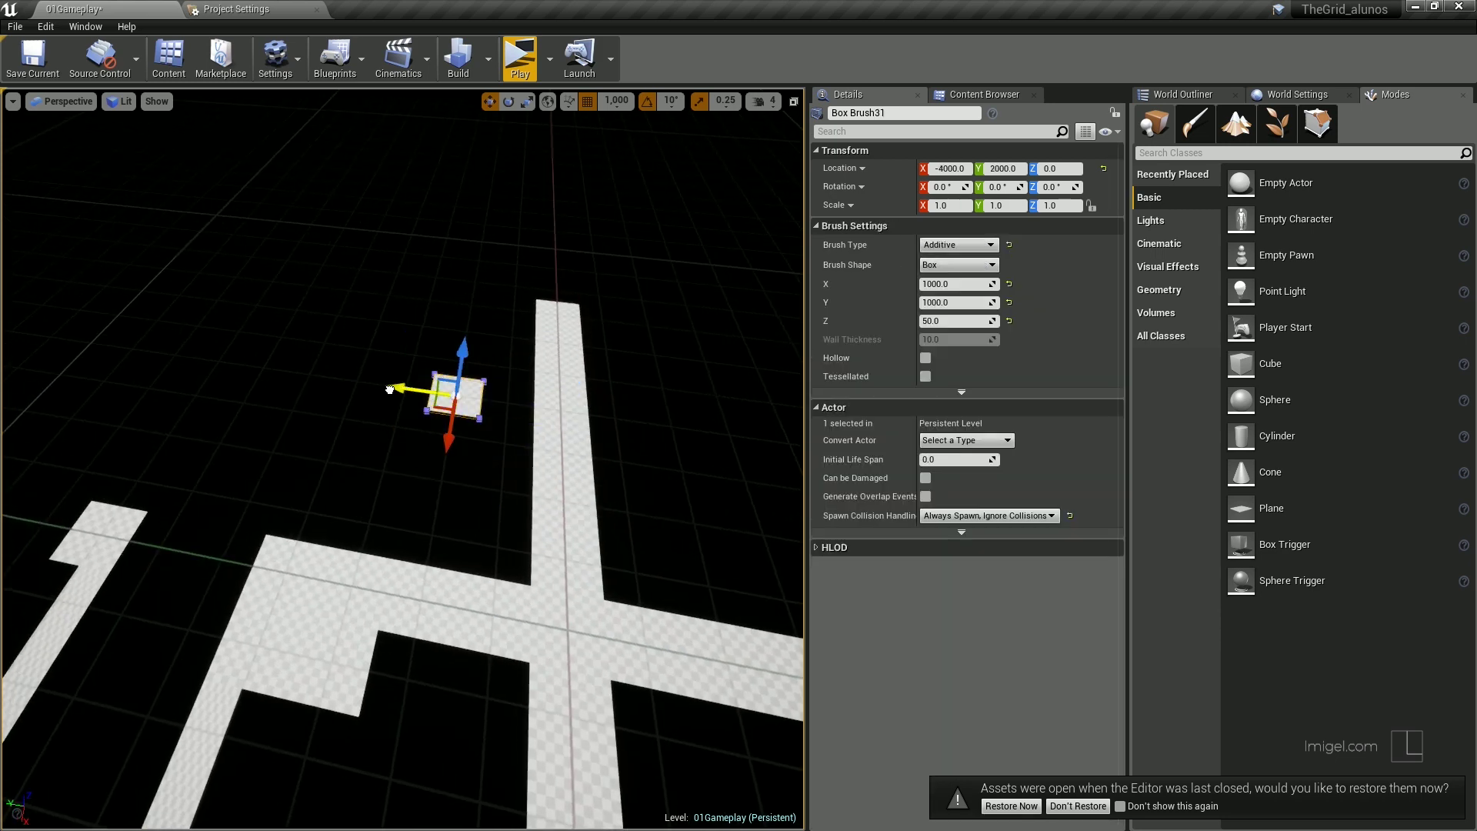
mouse_move(390, 390)
left_mouse_down("alt")
mouse_move(323, 412)
mouse_move(314, 435)
left_mouse_up("alt")
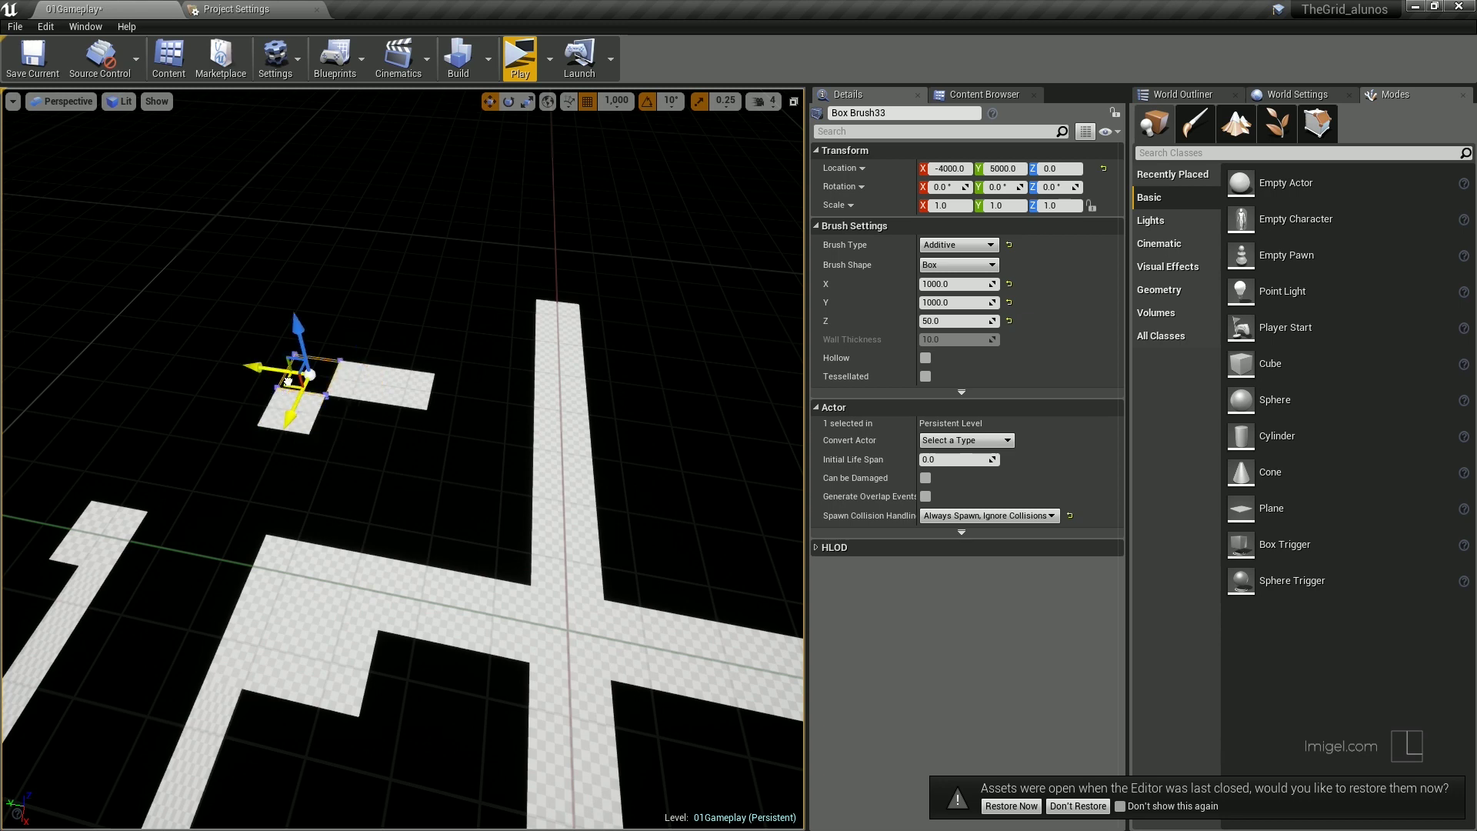
left_click_drag(287, 381, 200, 354, "alt")
mouse_move(200, 354)
right_mouse_down()
mouse_move(79, 624)
mouse_move(412, 356)
right_mouse_up()
- Copy tiles to Y 1000, X -6000, X -9000, and Y -4000 to extend the arms
left_click(416, 363)
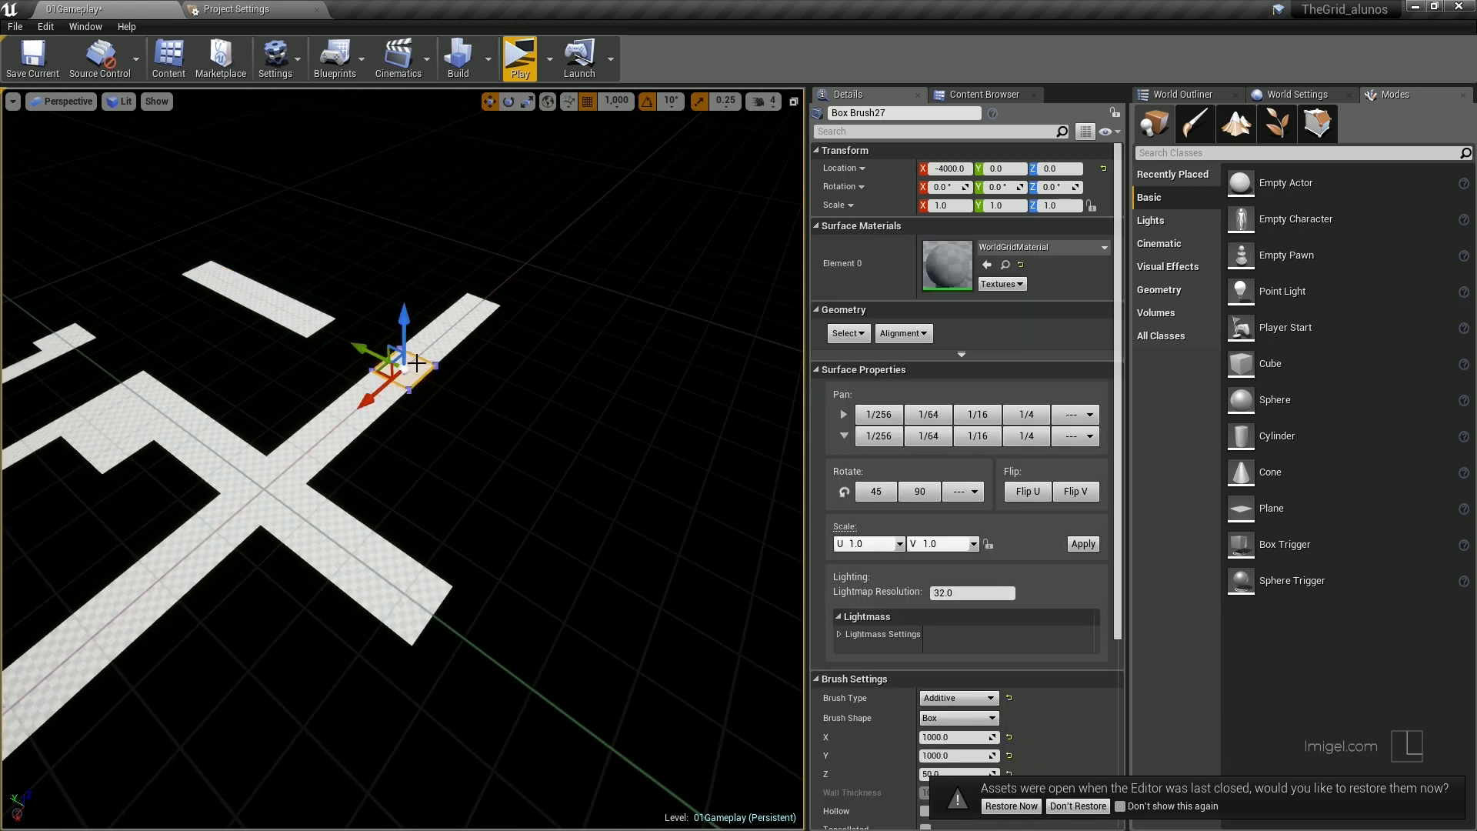
left_click_drag(416, 364, 366, 351, "alt")
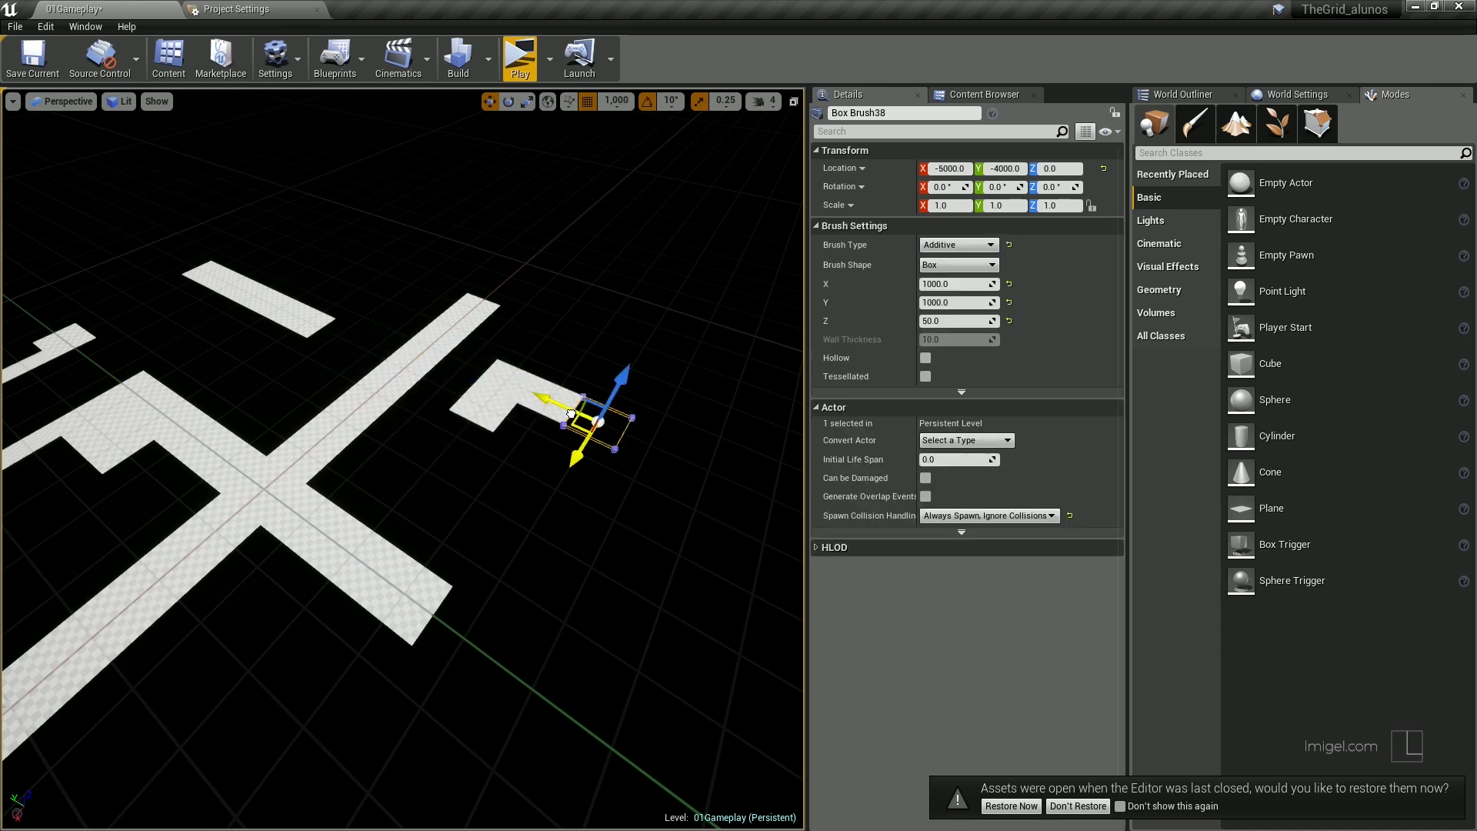
right_click_drag(571, 414, 455, 454)
left_click_drag(492, 716, 312, 483, "alt")
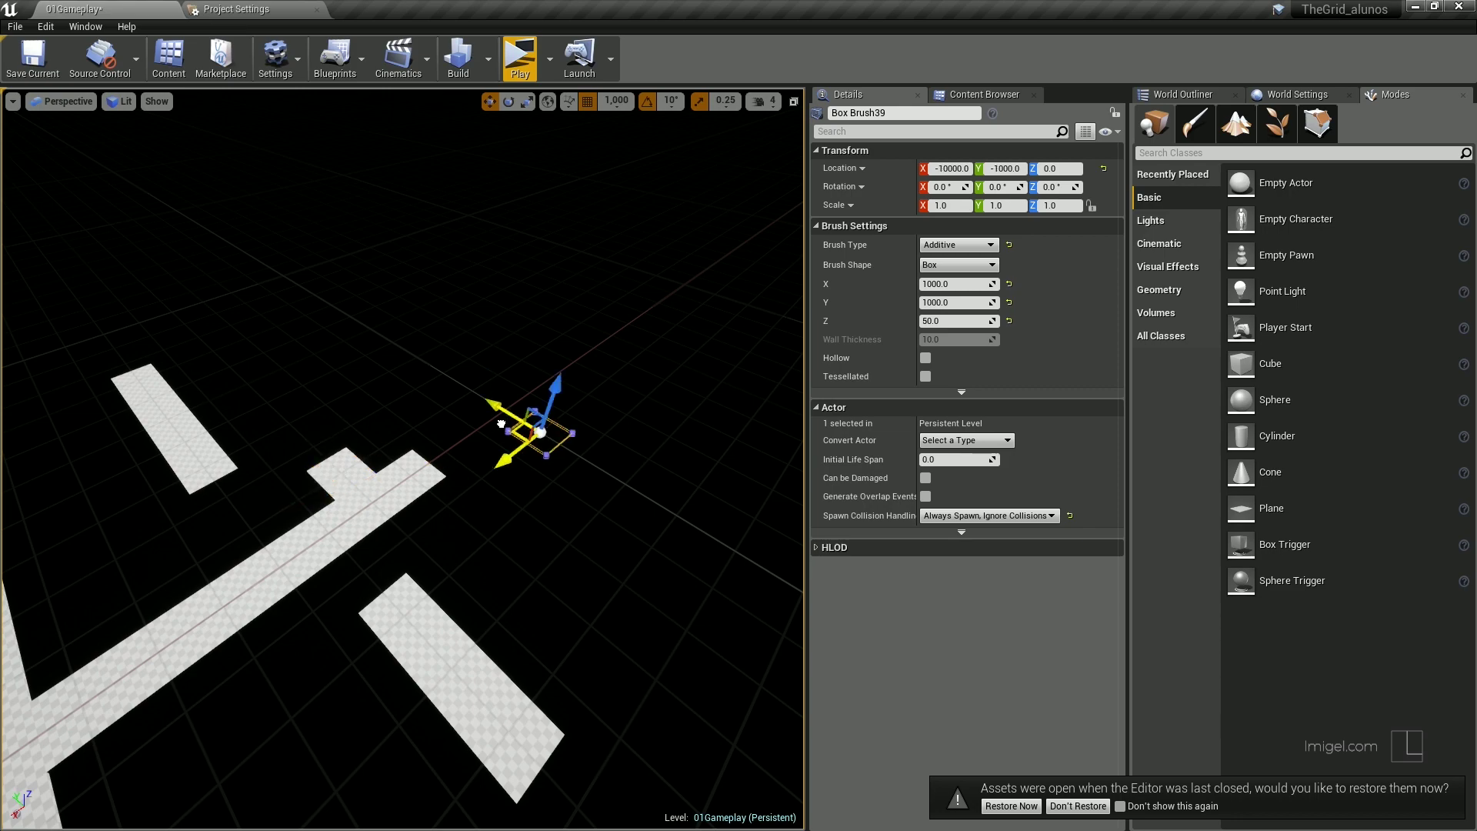
left_click_drag(501, 424, 413, 456, "alt")
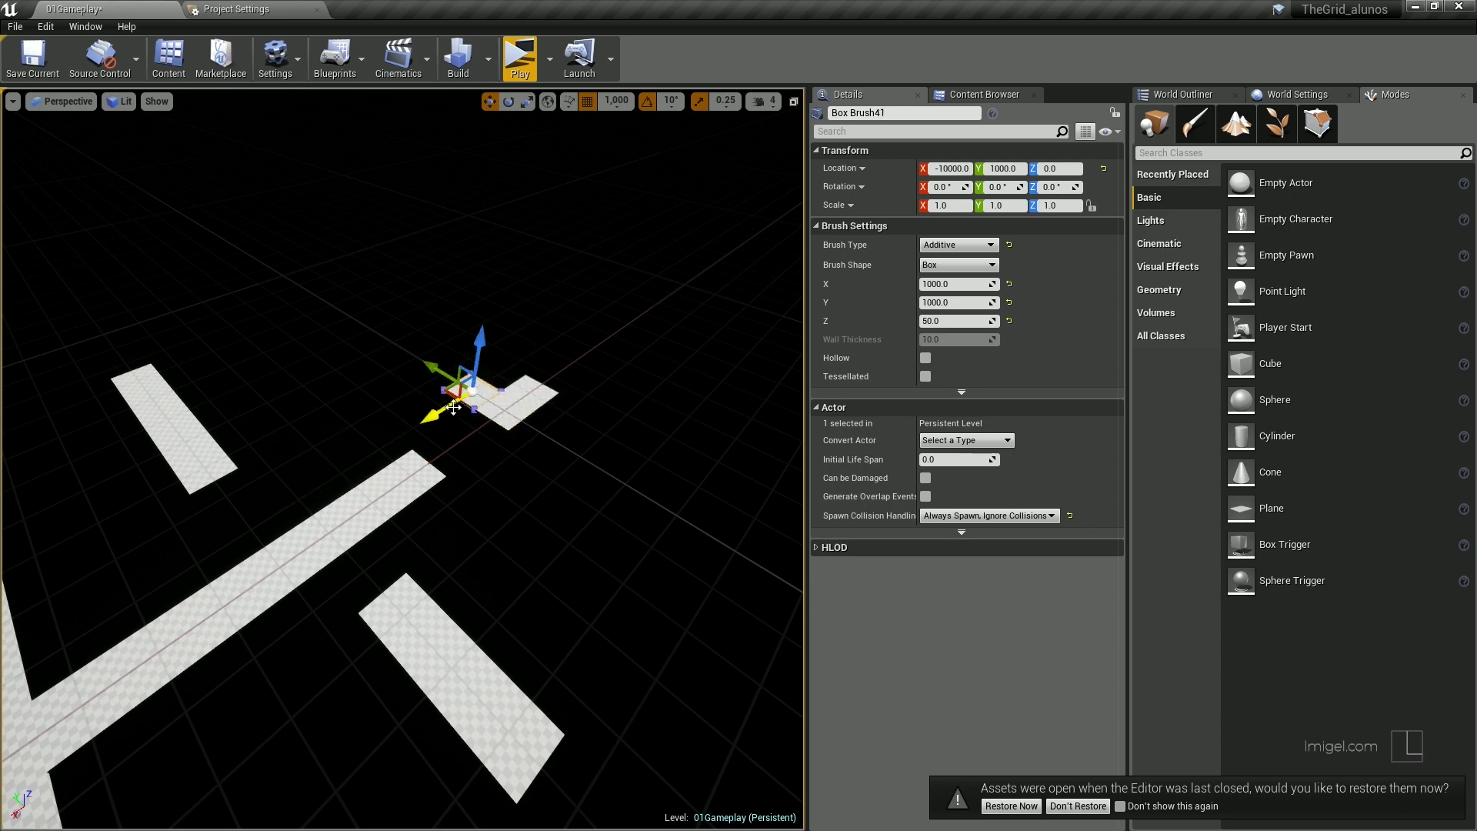
right_click_drag(533, 375, 287, 402)
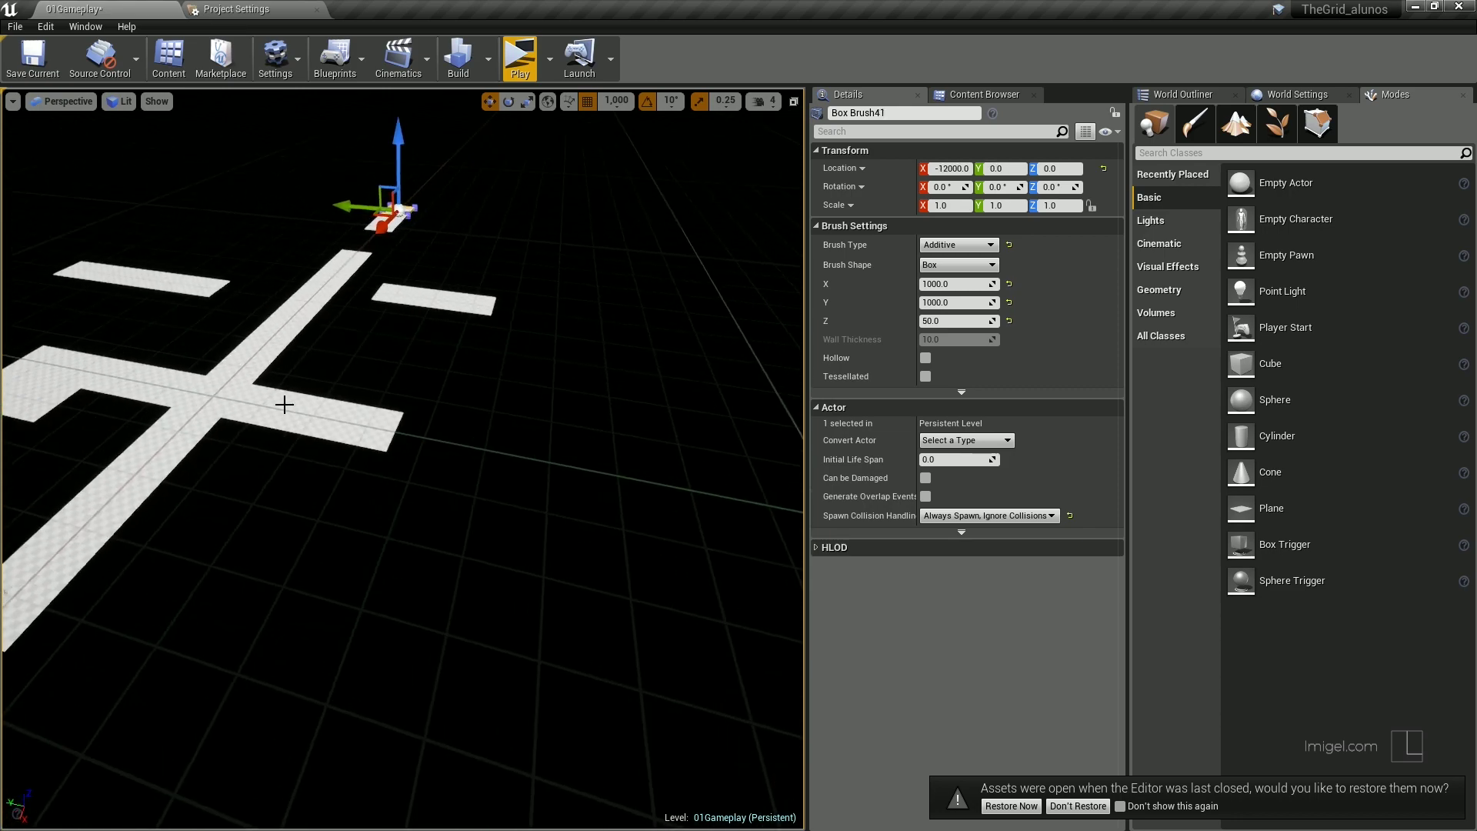
left_click(361, 417)
mouse_move(361, 416)
left_mouse_down("alt")
mouse_move(444, 439)
mouse_move(381, 423)
left_mouse_up("alt")
- Using 100 then 50-unit snapping, set the half-width tile flush at Y -3750
left_click(616, 100)
left_click(615, 202)
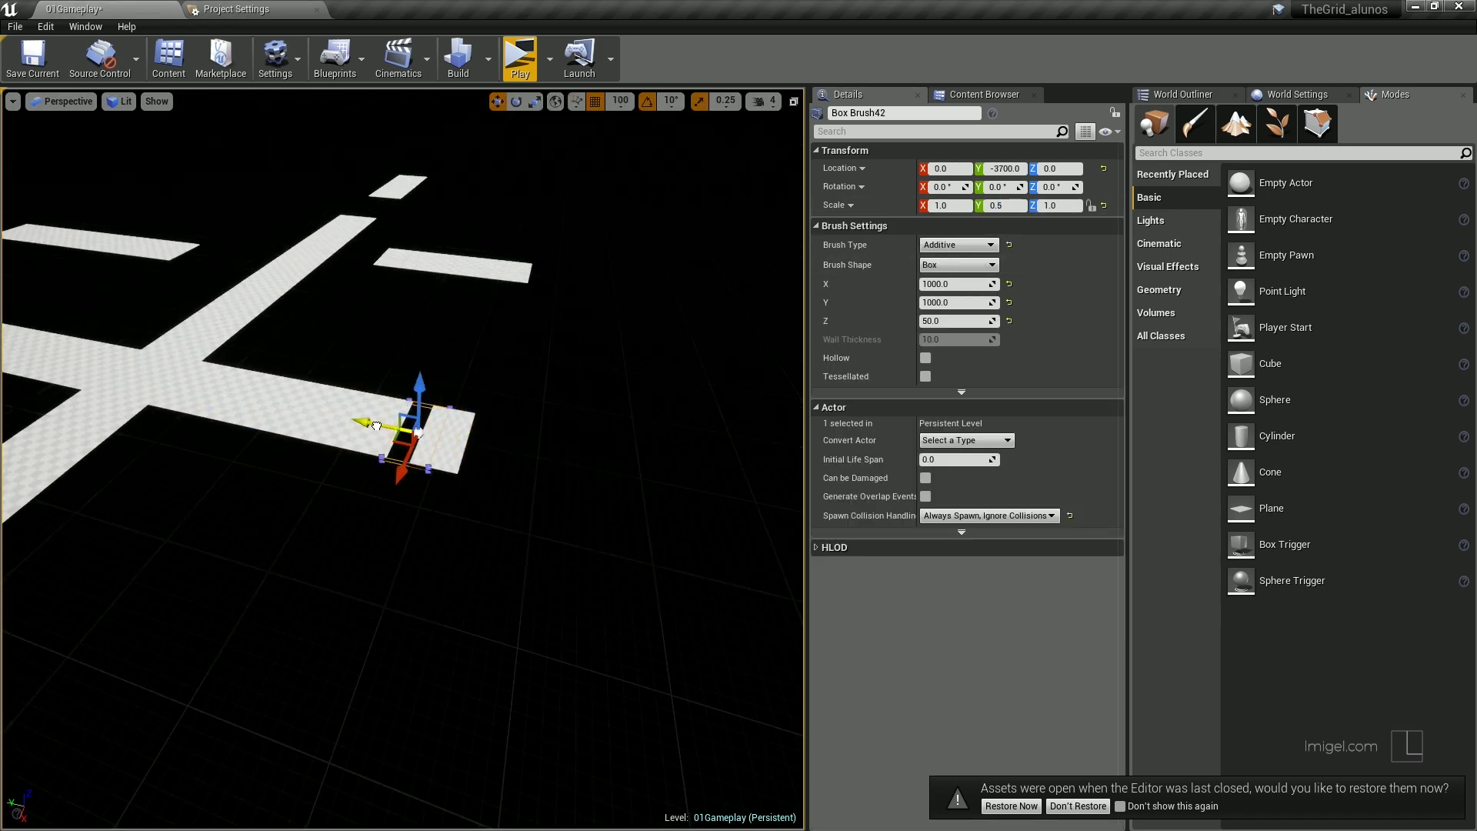
right_click_drag(551, 163, 500, 163)
key("bracketleft")
left_click_drag(391, 396, 377, 396)
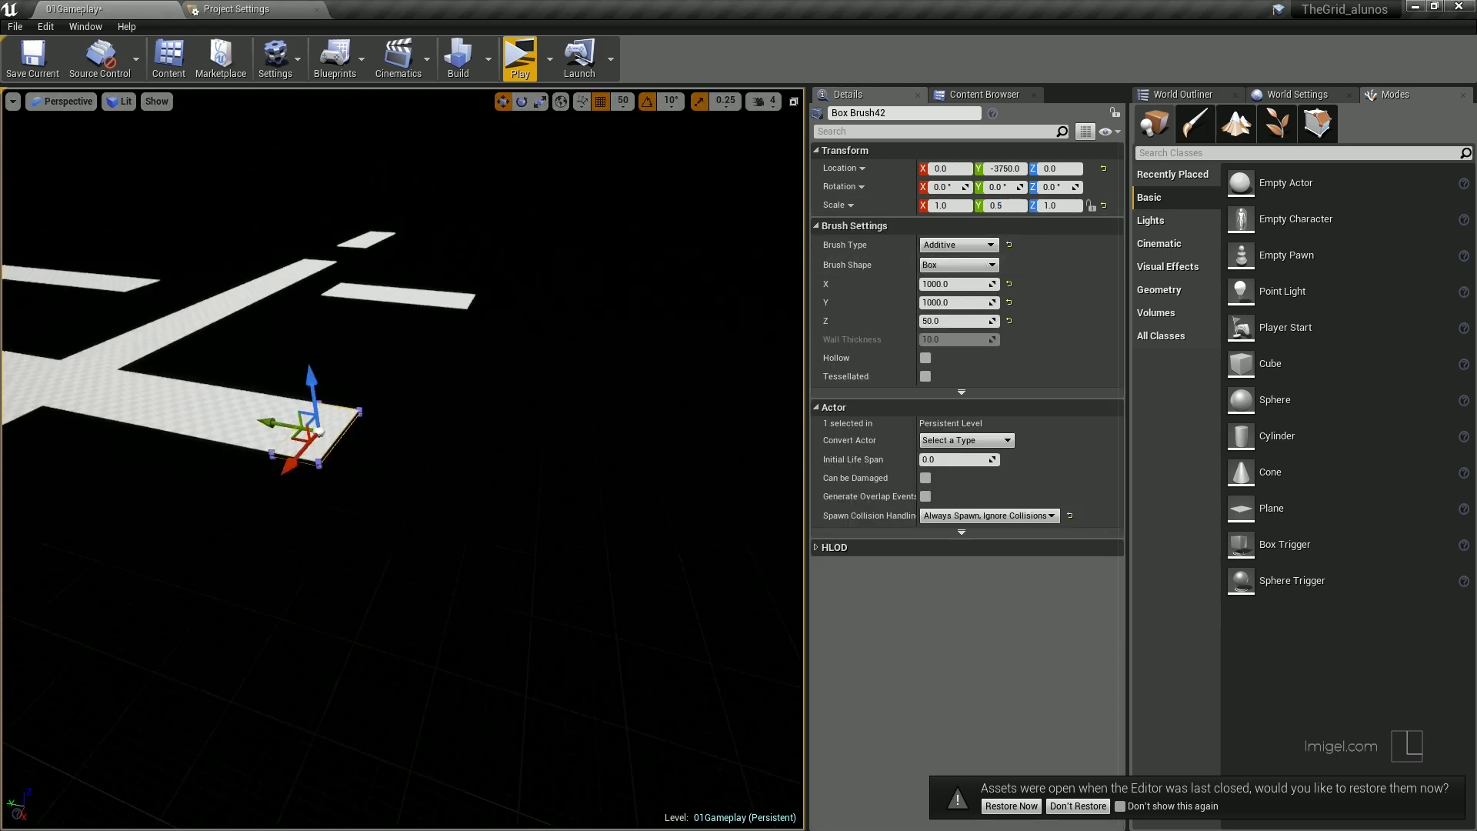
right_click_drag(462, 308, 539, 346)
- Copy the half-width tile beside it and nudge the copy to X 200
left_click_drag(511, 483, 397, 489, "alt")
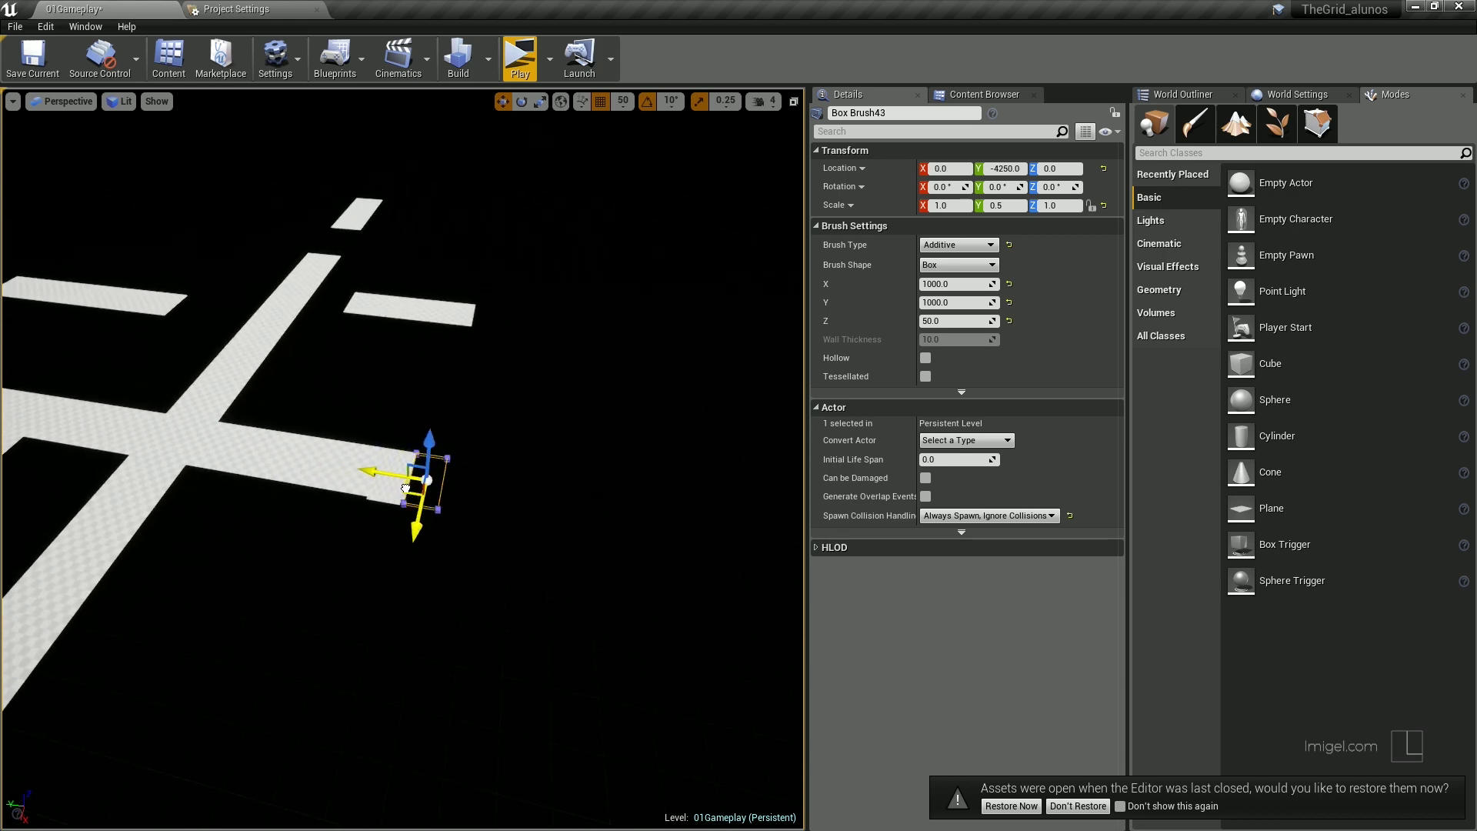
mouse_move(405, 488)
right_mouse_down()
mouse_move(473, 515)
mouse_move(480, 493)
right_mouse_up()
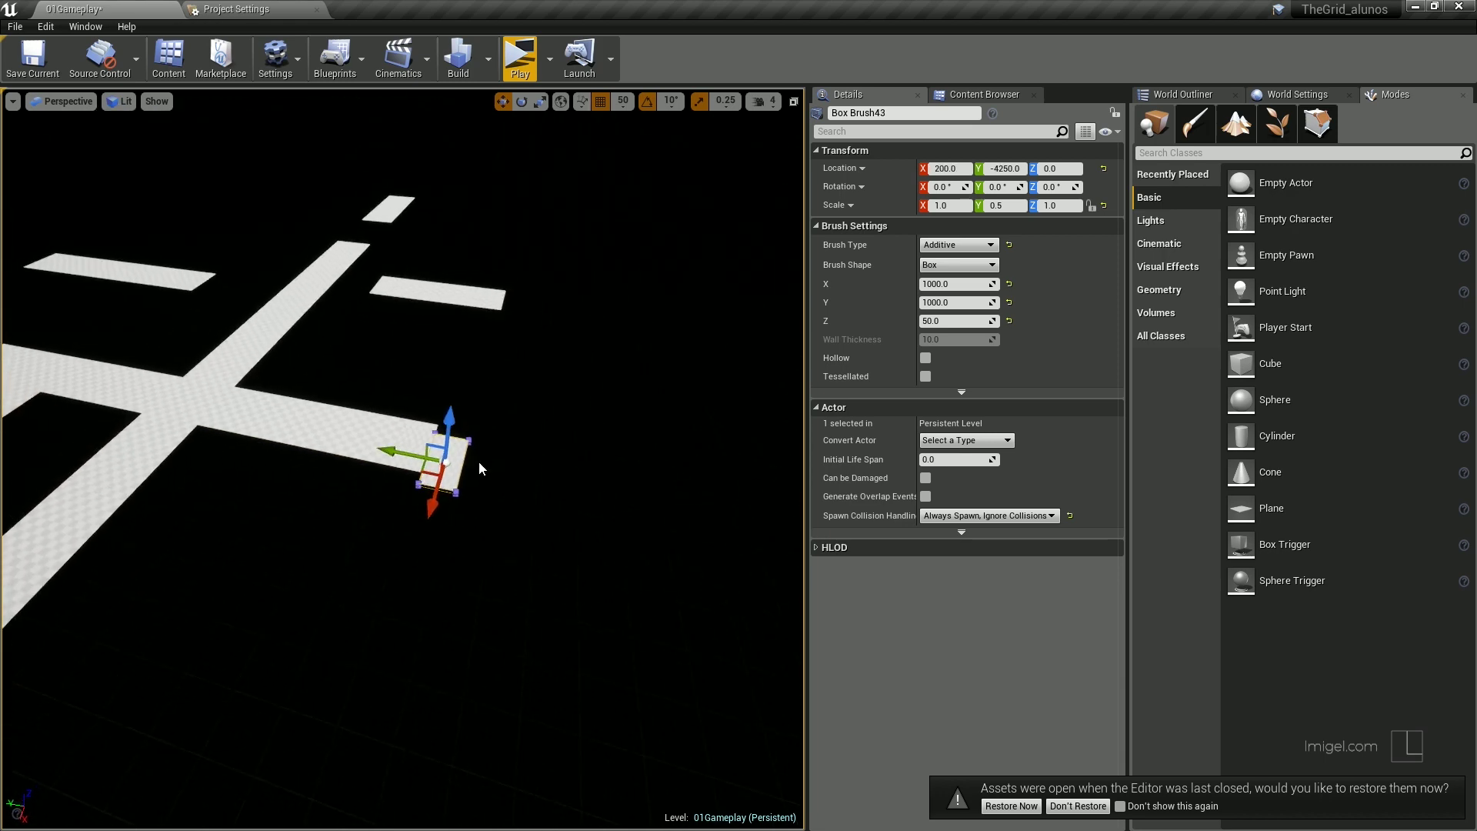
key("ctrl+z")
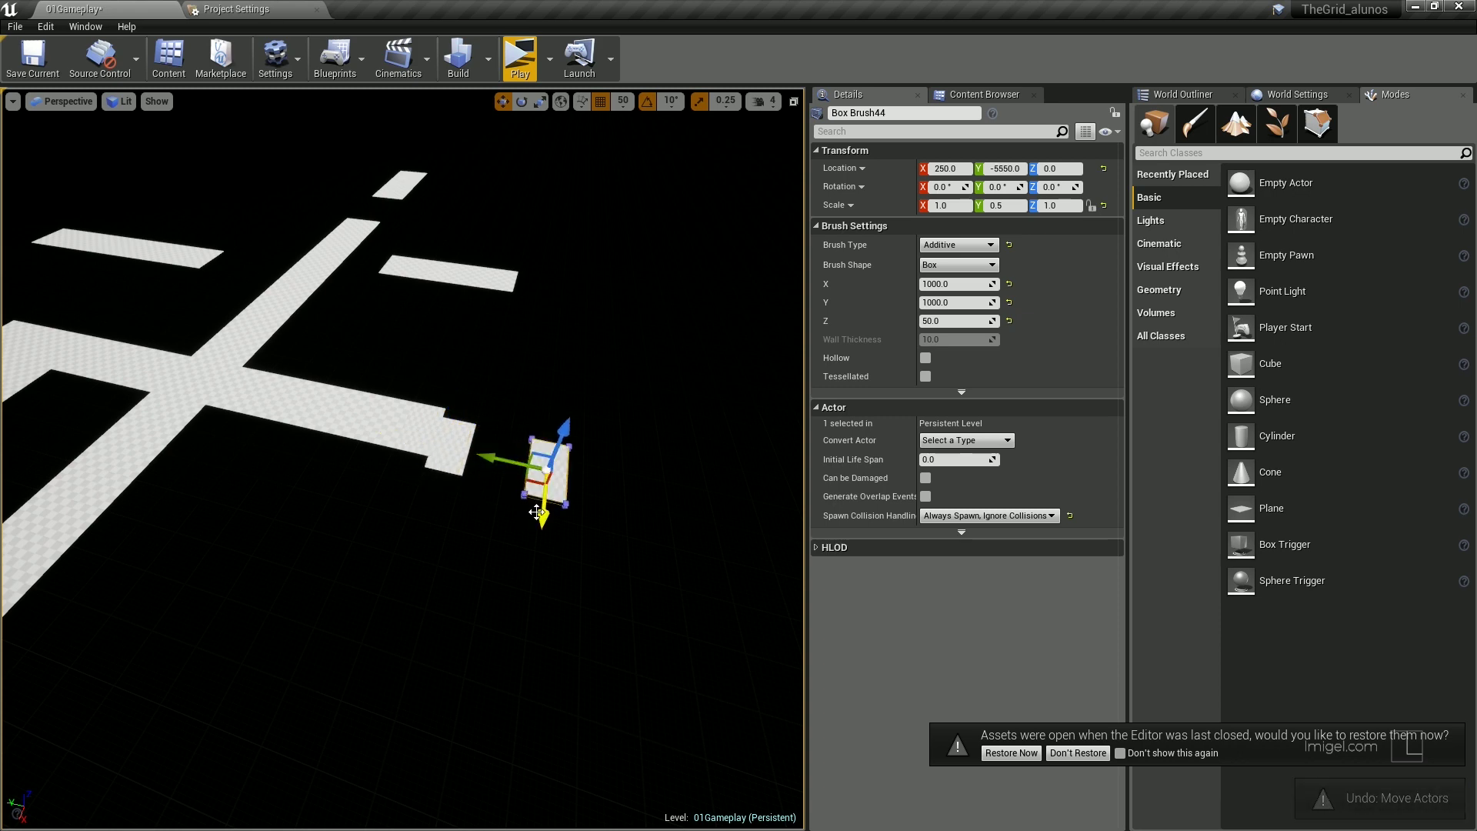
left_click_drag(537, 512, 543, 493)
mouse_move(542, 492)
right_mouse_down()
mouse_move(492, 539)
mouse_move(527, 486)
right_mouse_up()
- With 100-unit snapping, raise the tiles to Z 1500 and Z 1000 above the floor
left_click(623, 100)
left_click(627, 208)
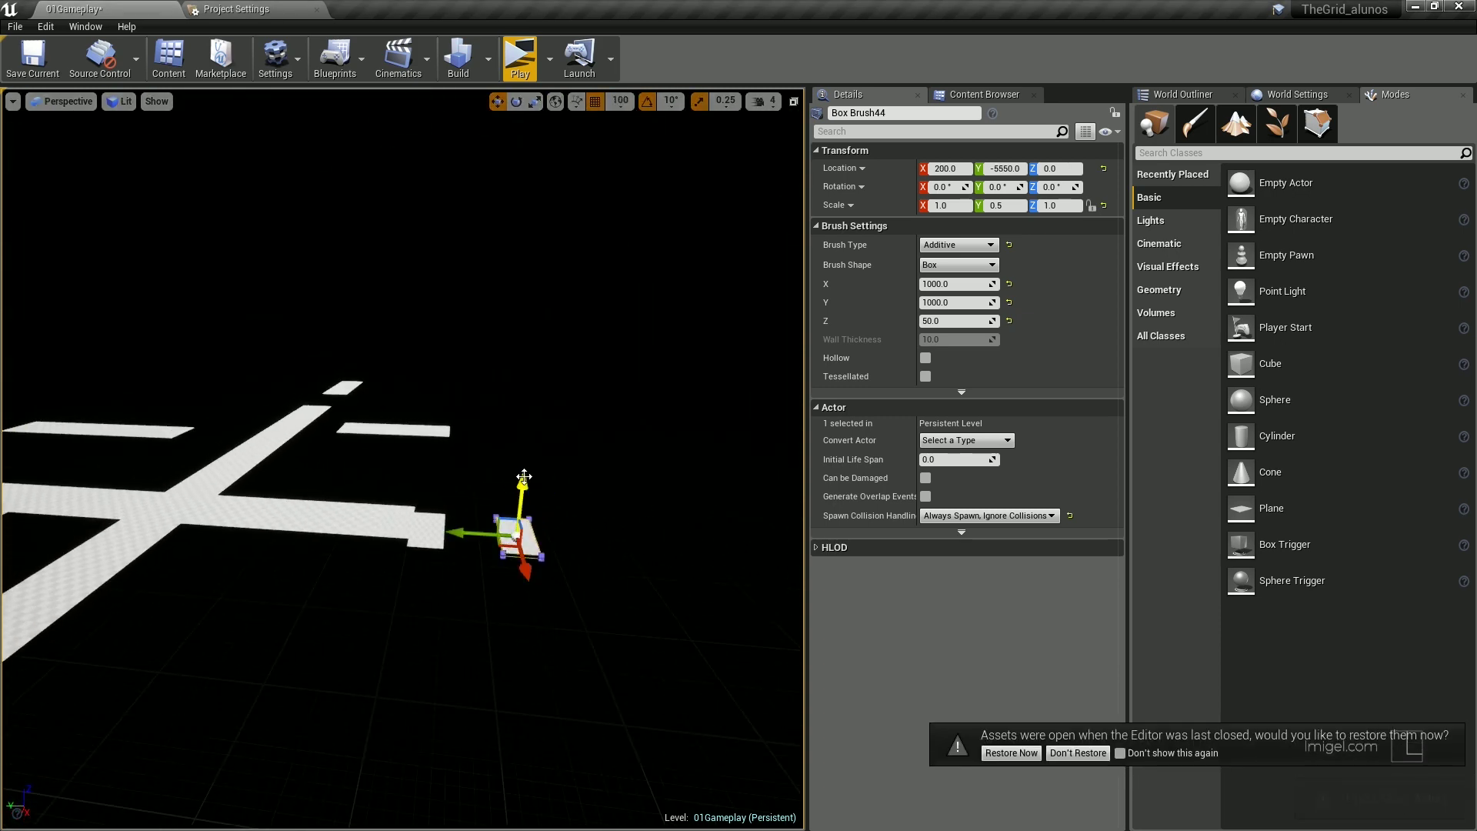
left_click_drag(530, 419, 539, 390)
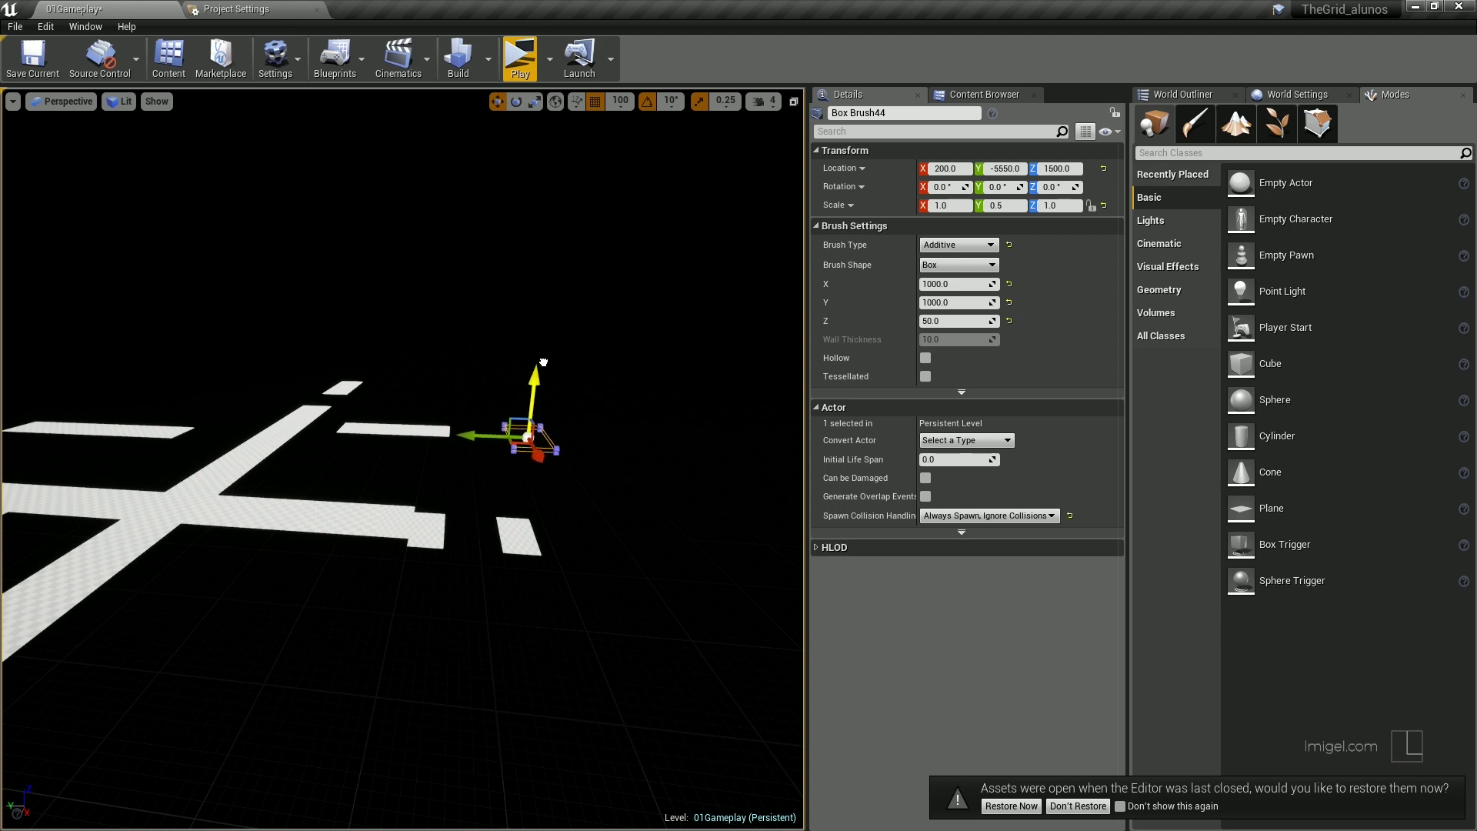
right_click_drag(543, 362, 554, 338)
left_click(621, 101)
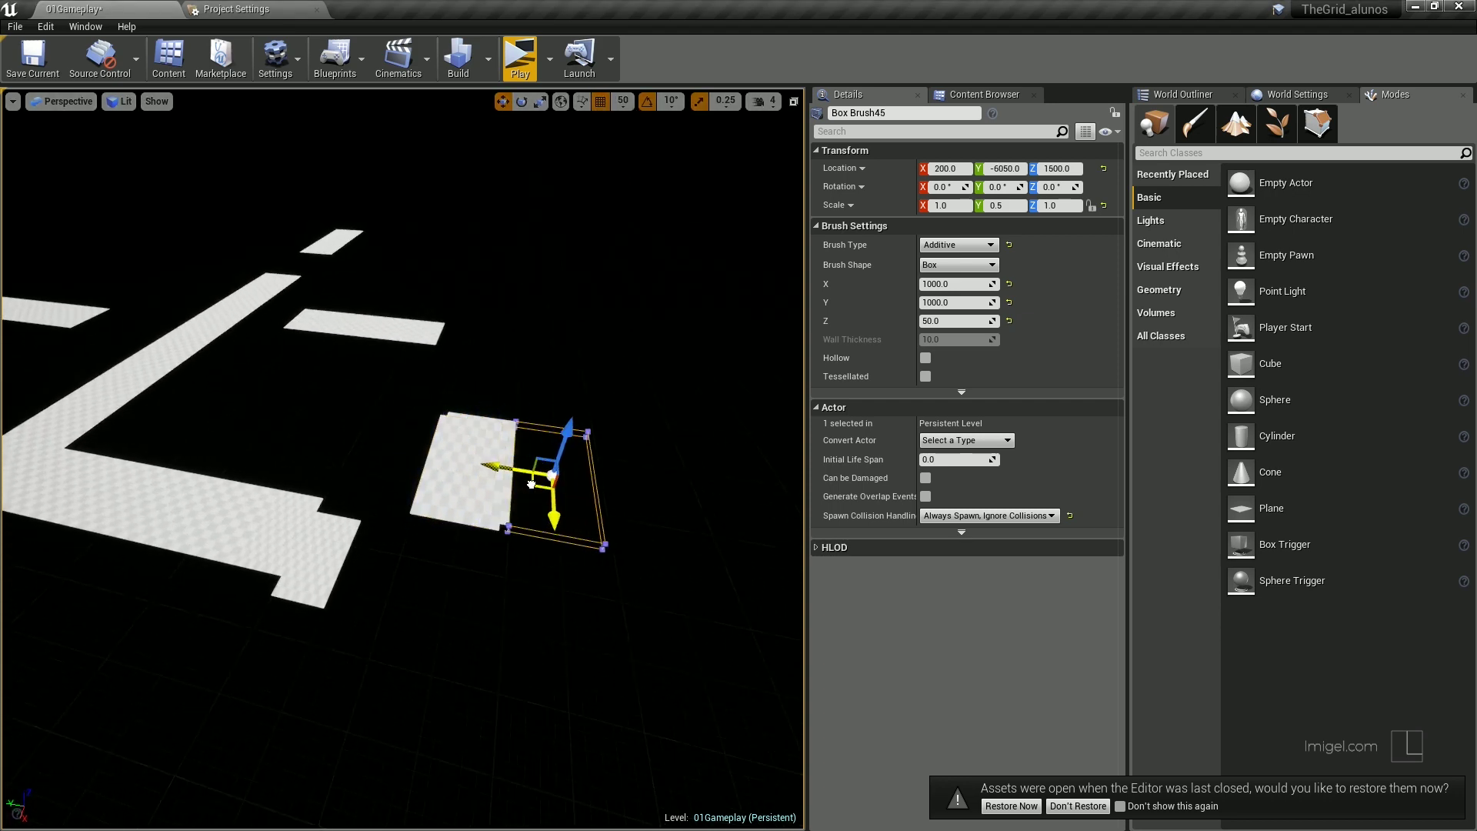
left_click_drag(531, 484, 453, 466, "alt+shift")
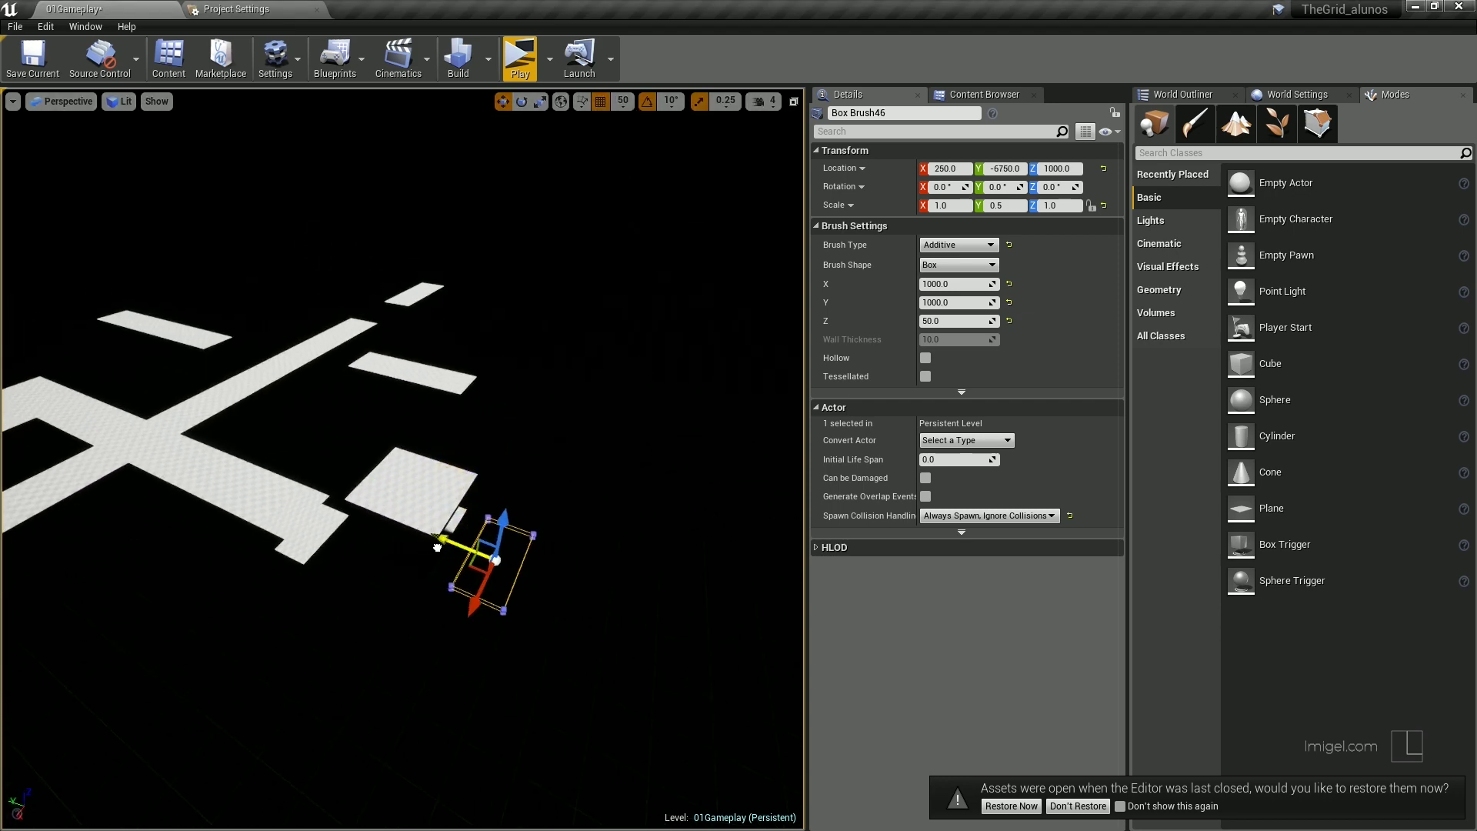
- Rotate the half-width tile to -30 degrees, then further to -60 degrees
key("e")
left_click_drag(483, 595, 431, 615, "alt")
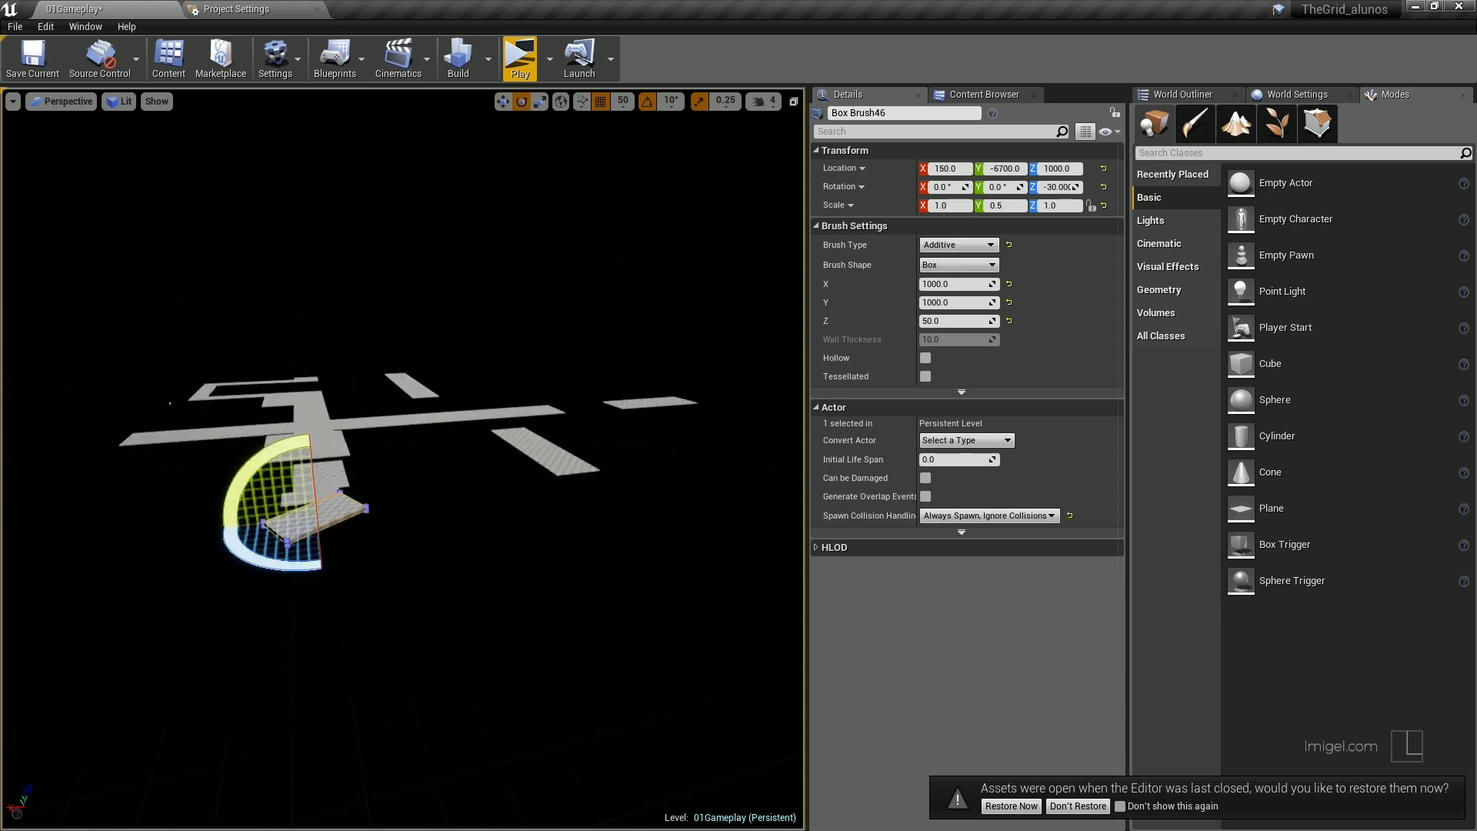
key("w")
key("e")
left_click_drag(308, 453, 362, 539)
key("w")
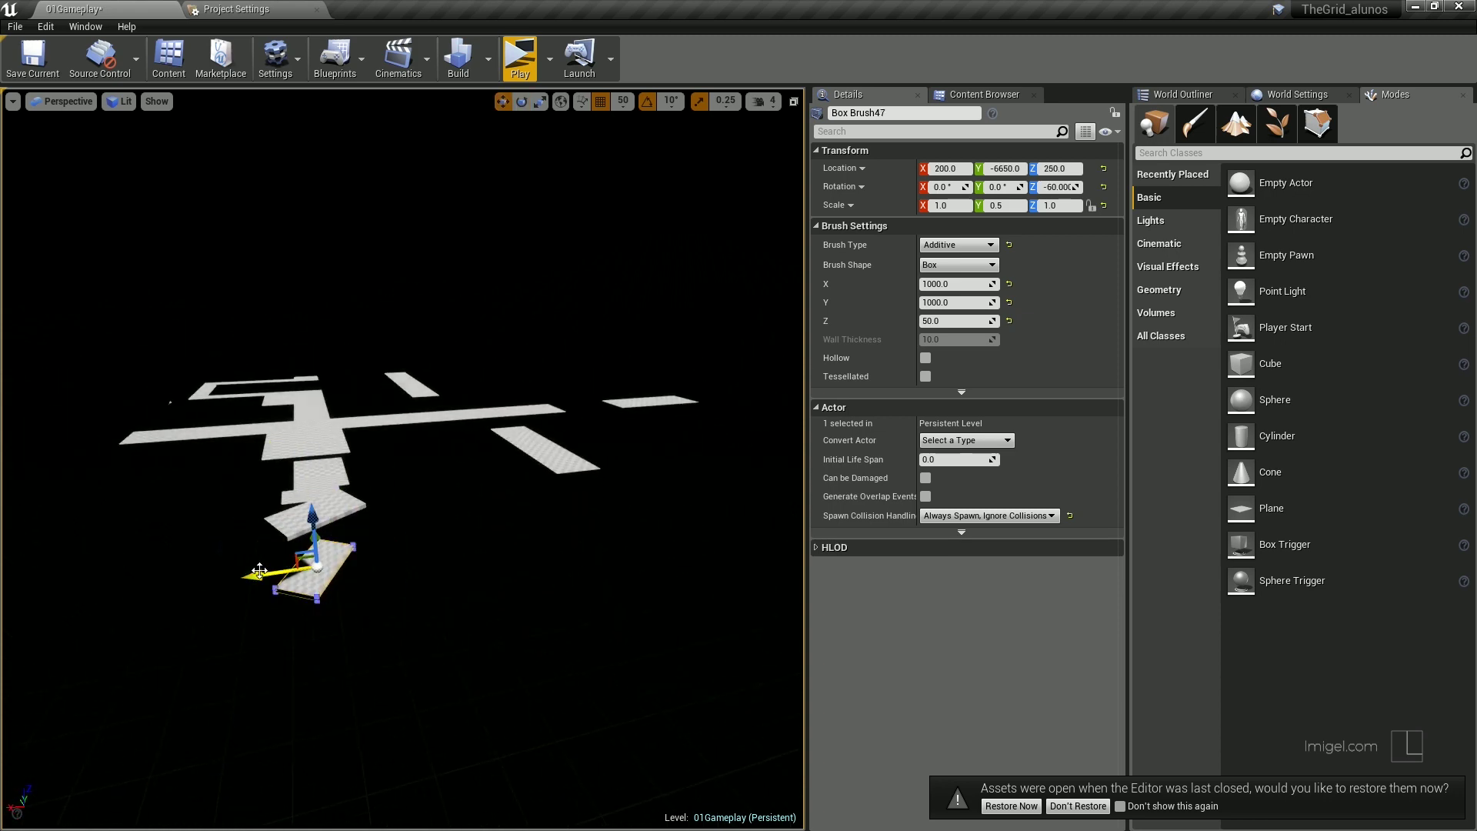
- Duplicate the angled tile and set its Location Z to 0
mouse_move(522, 653)
left_mouse_down("alt+shift")
mouse_move(465, 413)
mouse_move(457, 477)
left_mouse_up("alt+shift")
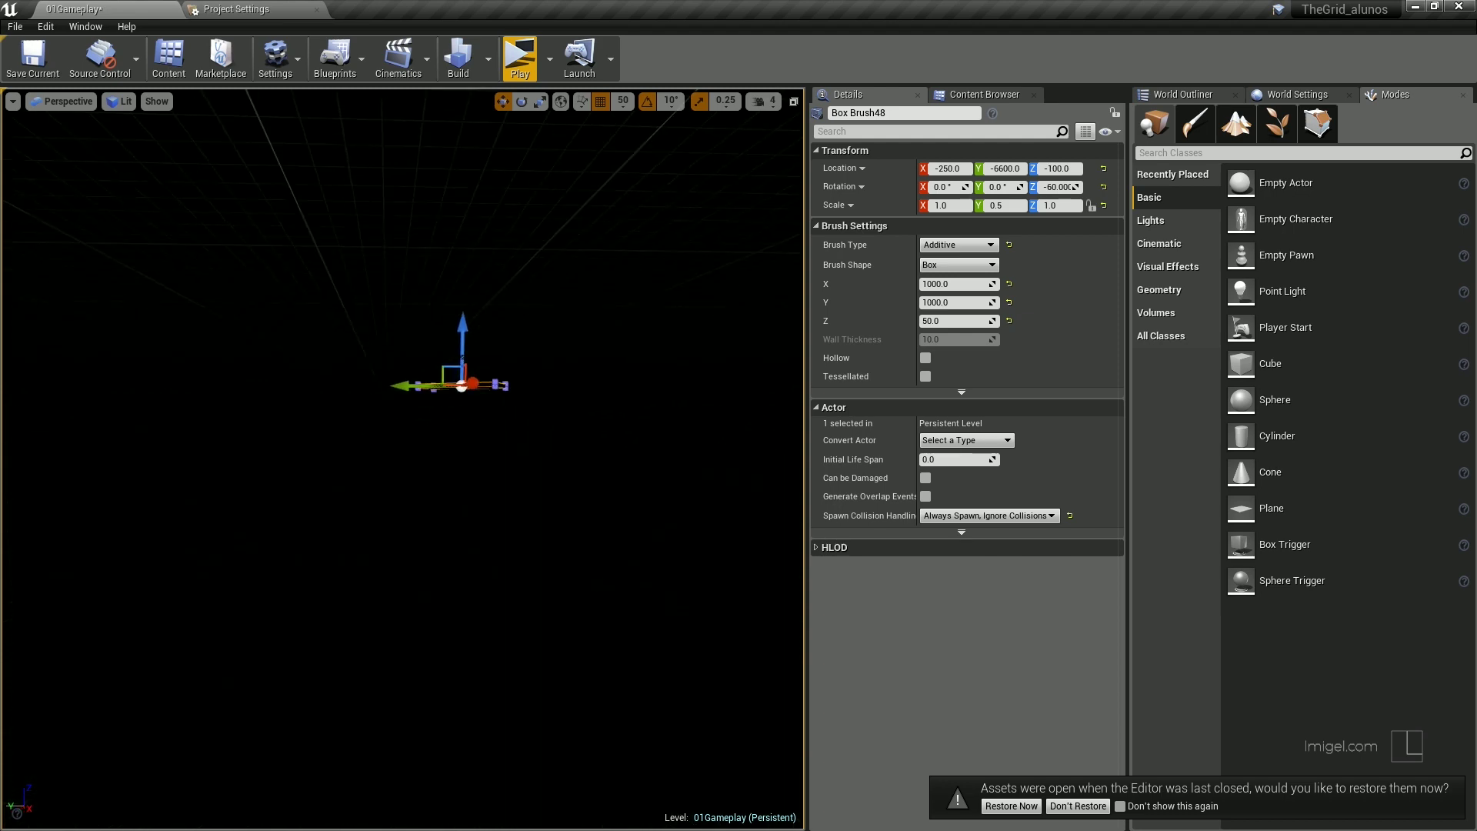
type("0")
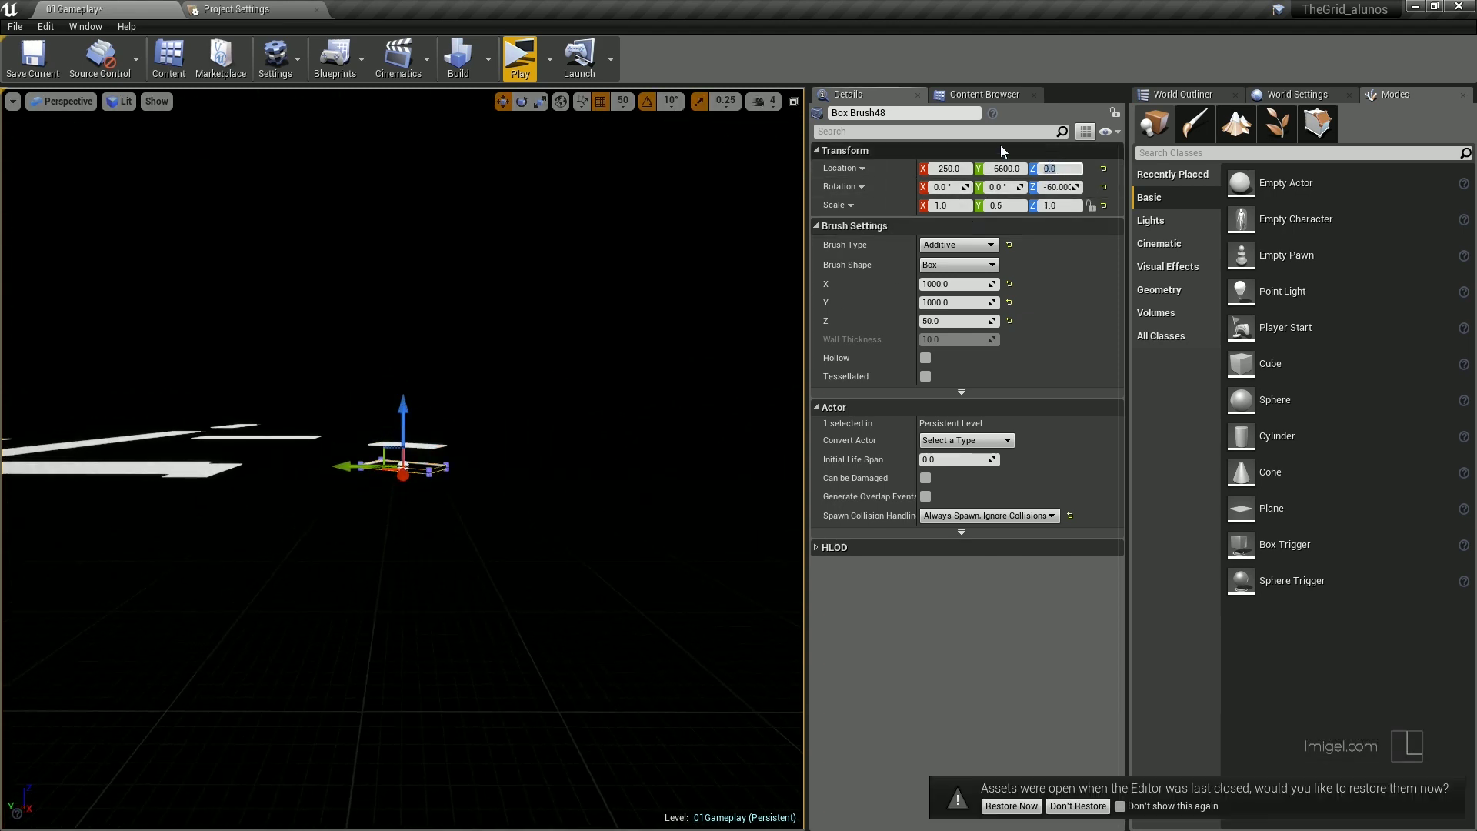
left_click(400, 531)
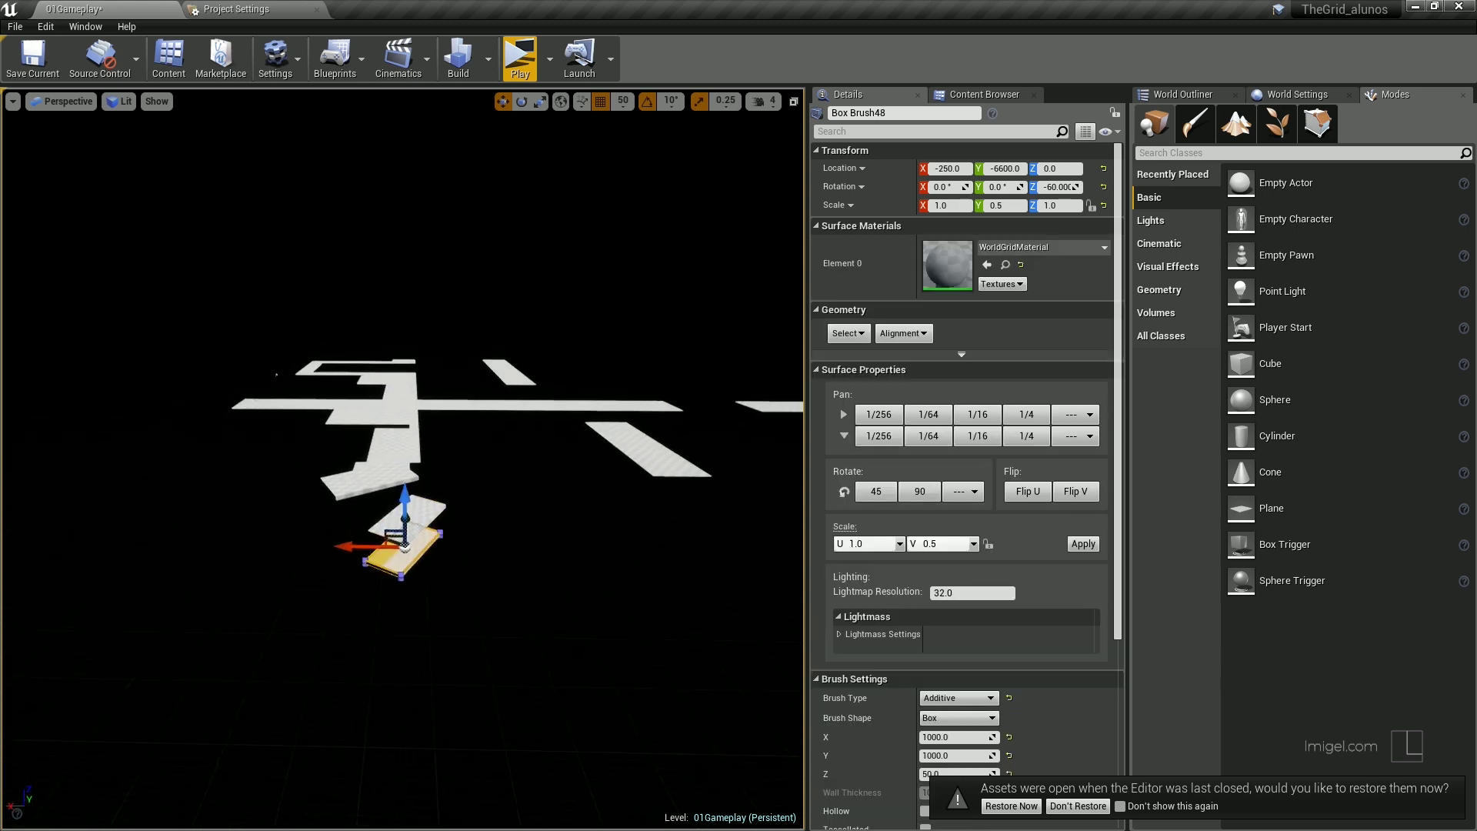
key("w")
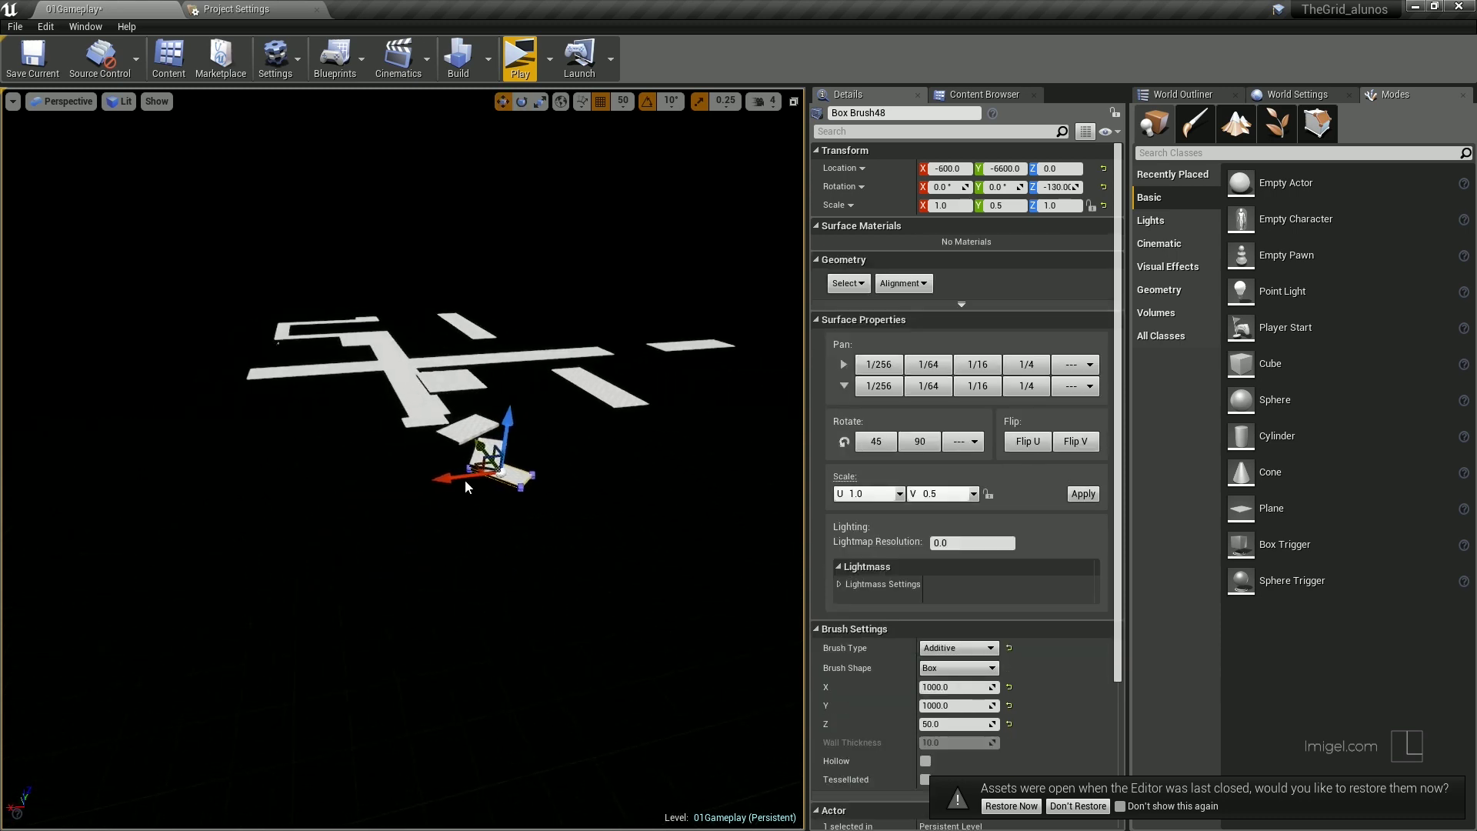
left_click(446, 515)
- Turn the tile to a new angle and copy it further along to X 650, Y -7050
key("e")
left_click_drag(1048, 187, 1048, 187)
key("w")
right_click_drag(587, 396, 271, 338)
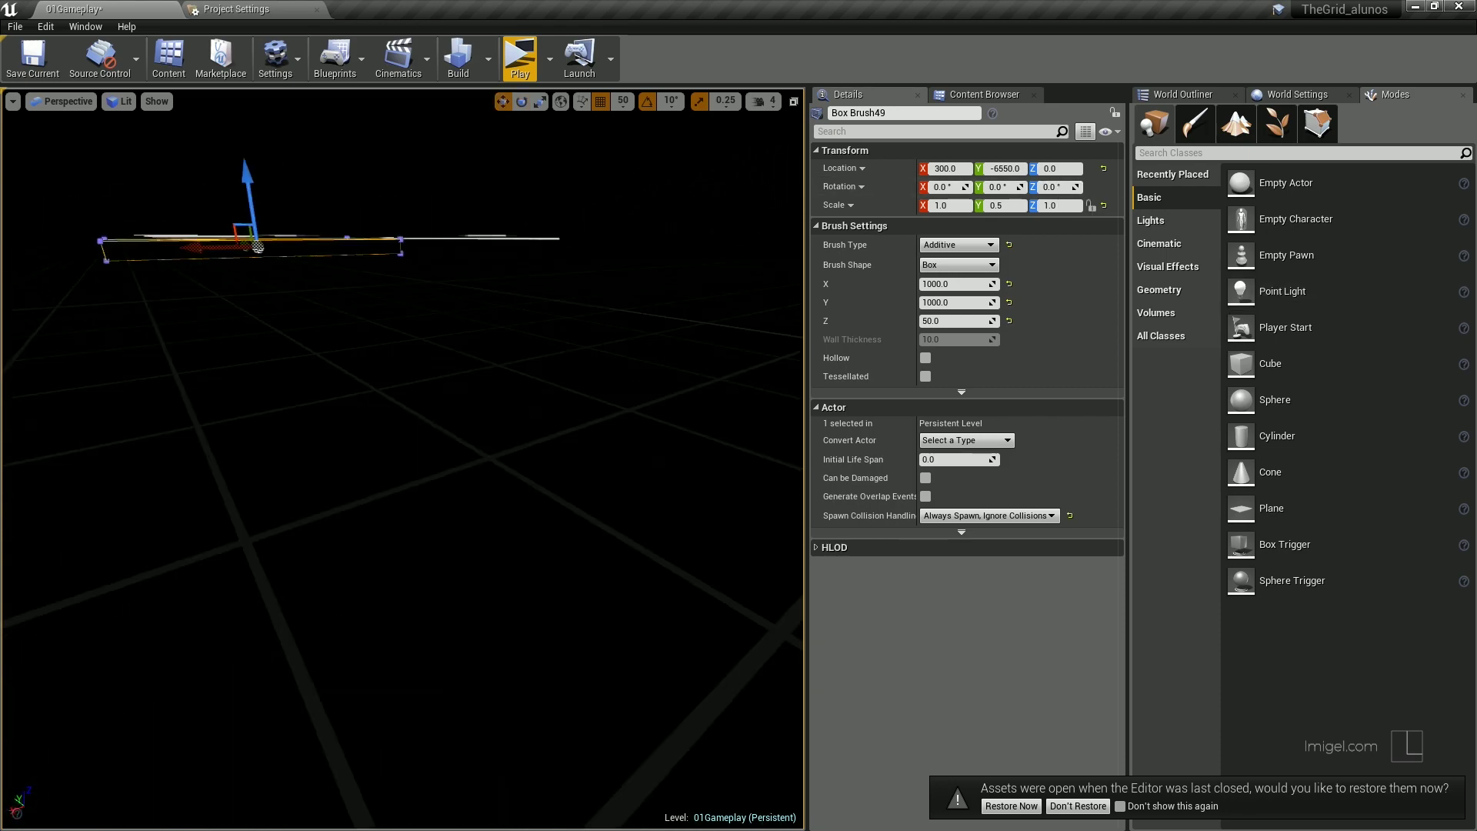
left_click_drag(272, 339, 149, 330, "alt")
right_click_drag(149, 330, 112, 121)
- In Unlit mode, add Box Brush51 turned -90° at X 1900, Y -7300
key("alt+3")
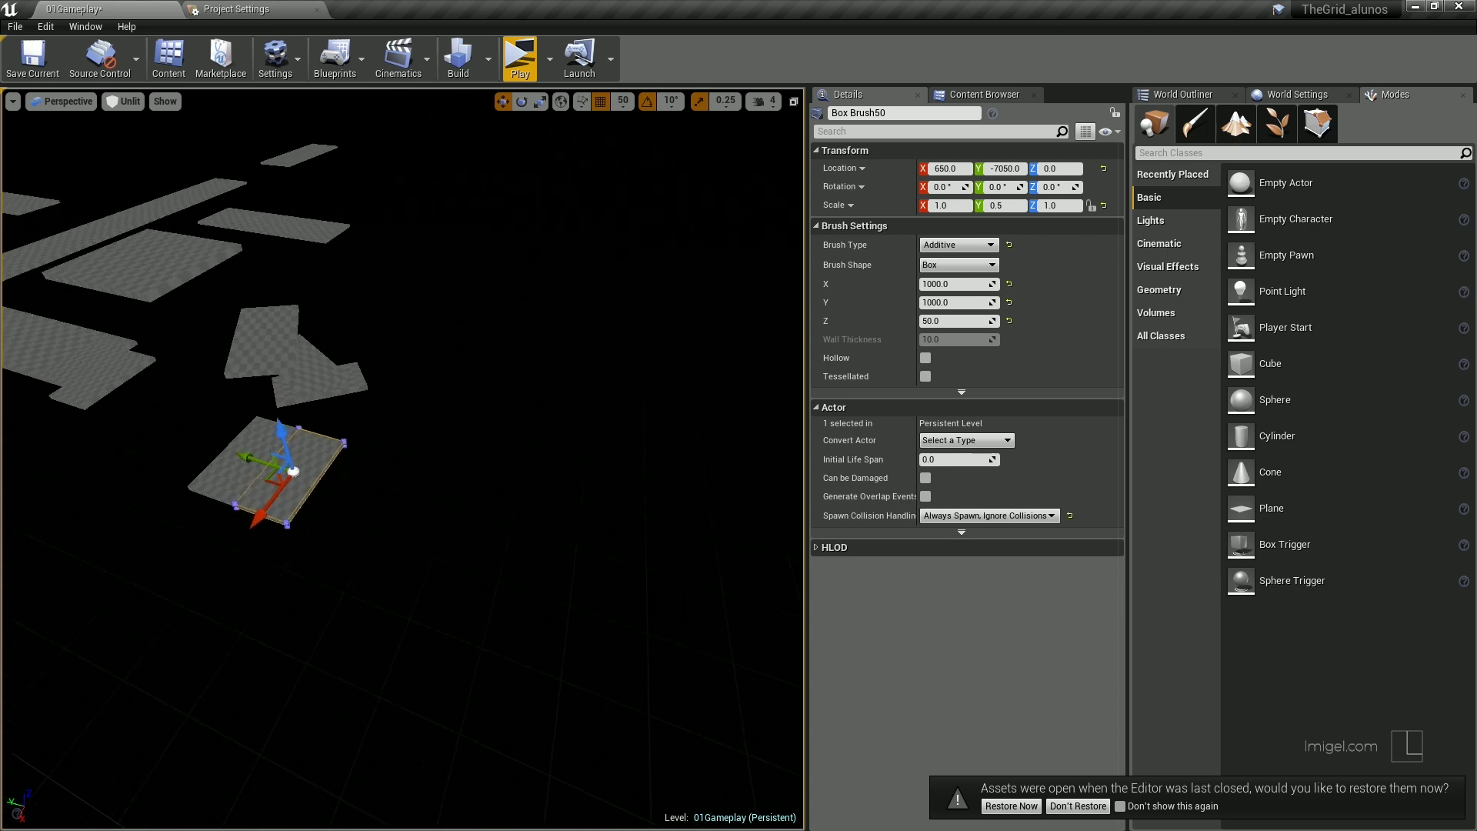
right_click_drag(517, 513, 516, 513)
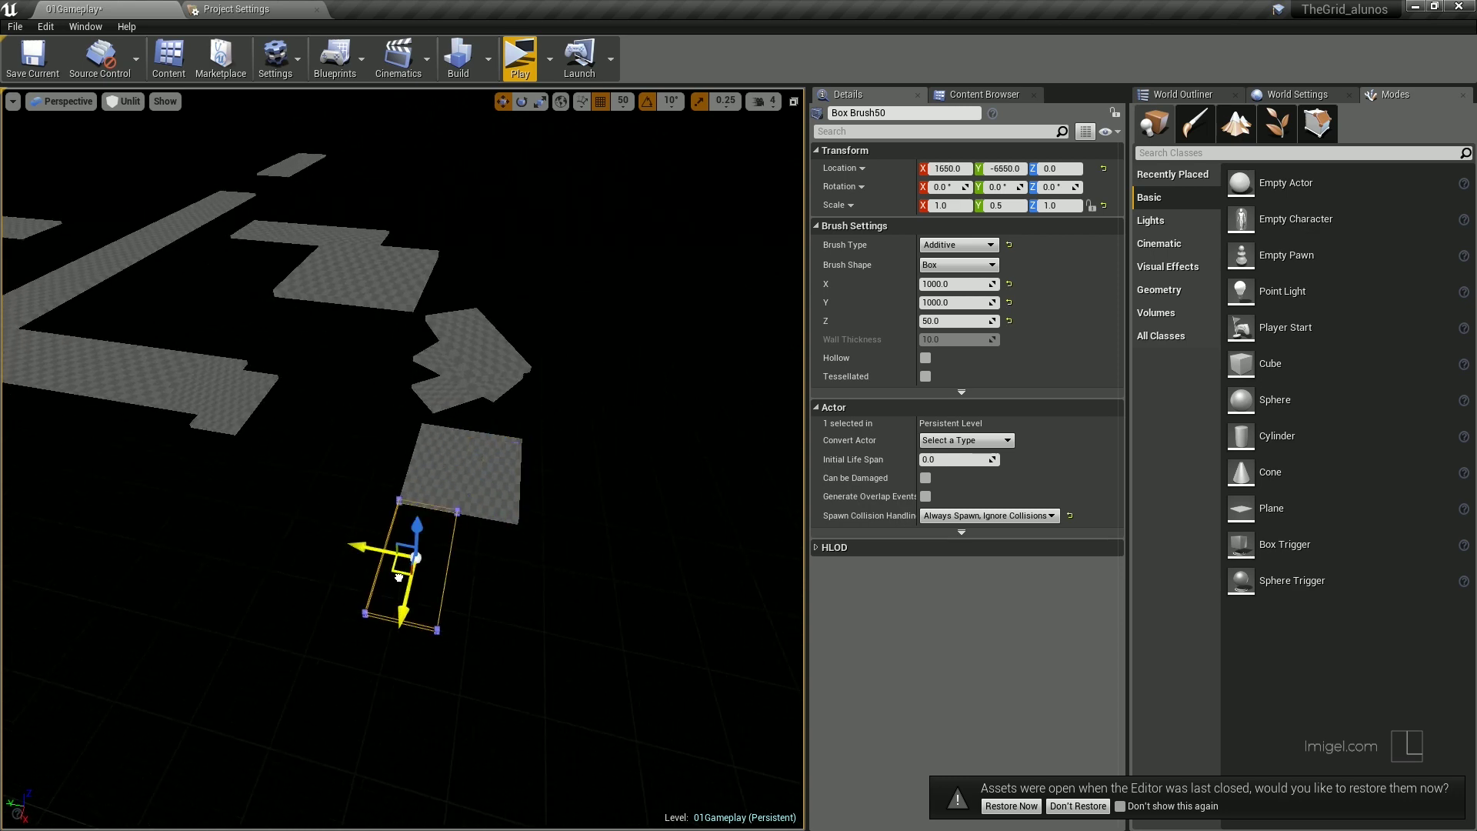
mouse_move(397, 577)
left_mouse_down("alt")
mouse_move(462, 608)
mouse_move(453, 641)
mouse_move(508, 635)
left_mouse_up("alt")
key("e")
key("w")
right_click_drag(508, 634, 457, 521)
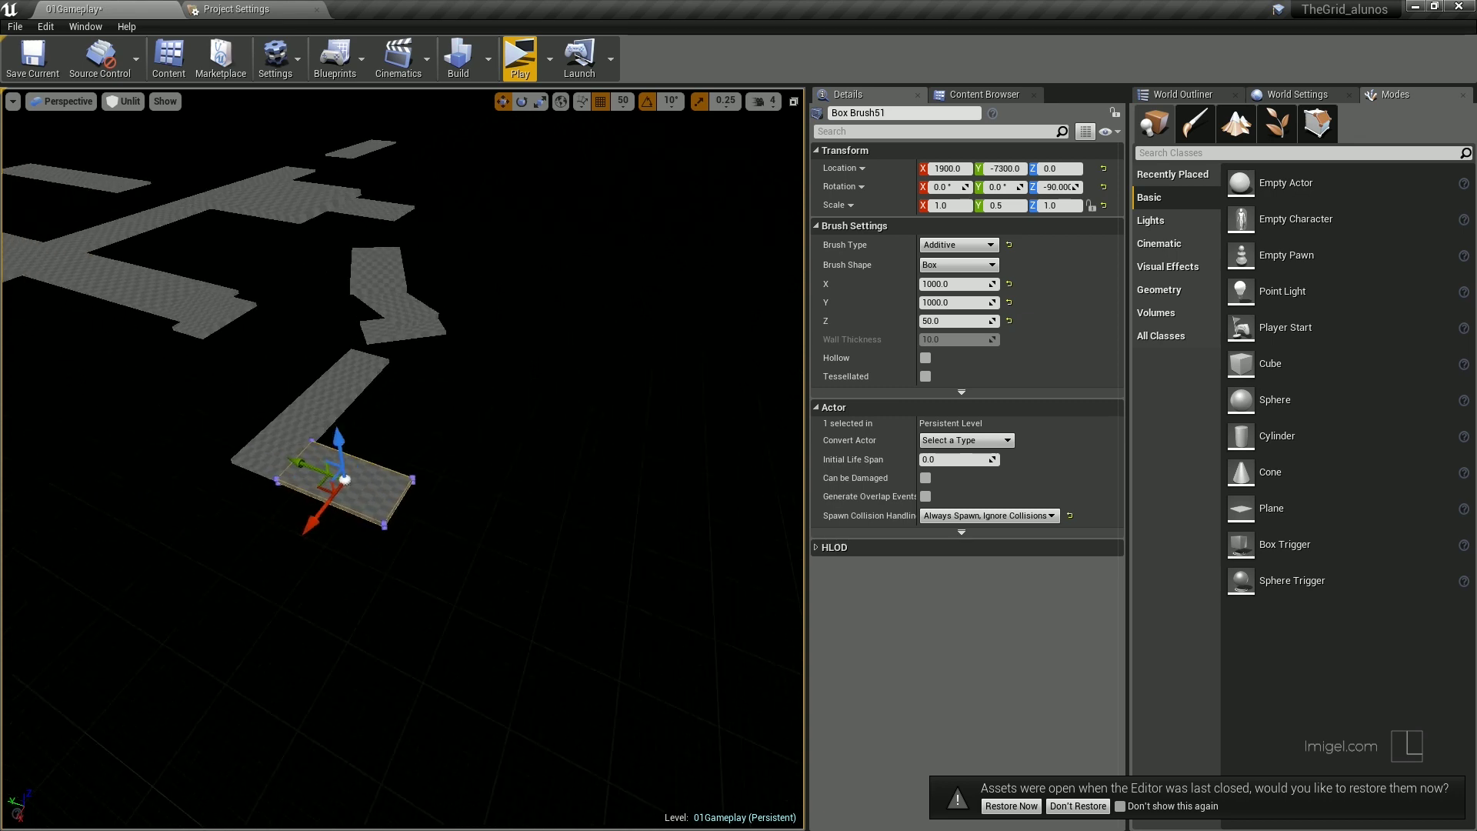
right_click_drag(620, 524, 313, 456)
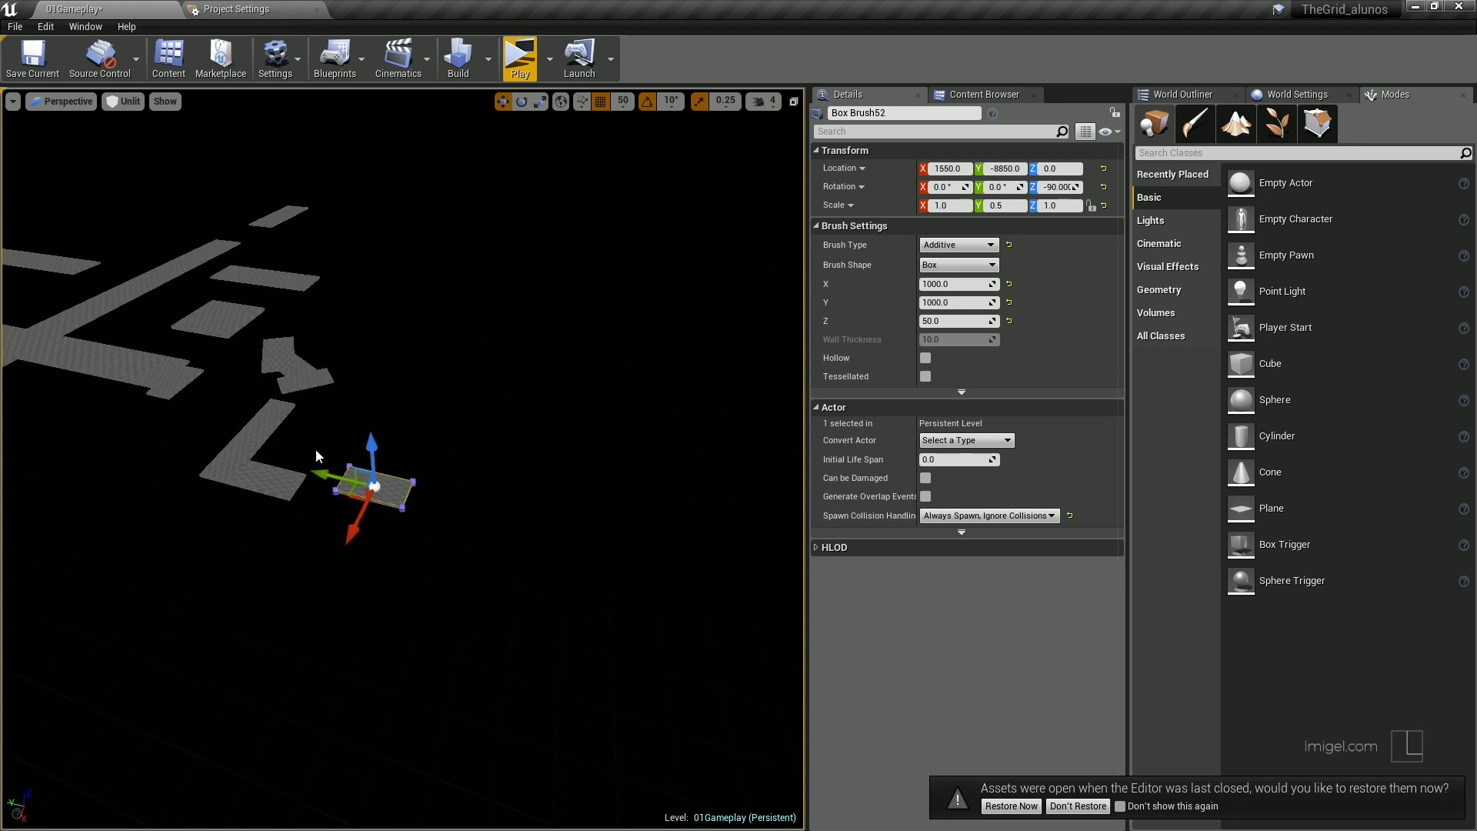
- Move the full-size Box Brush52 far out as a platform at Location Y -12000
left_click(100, 359)
right_click_drag(653, 474, 586, 514)
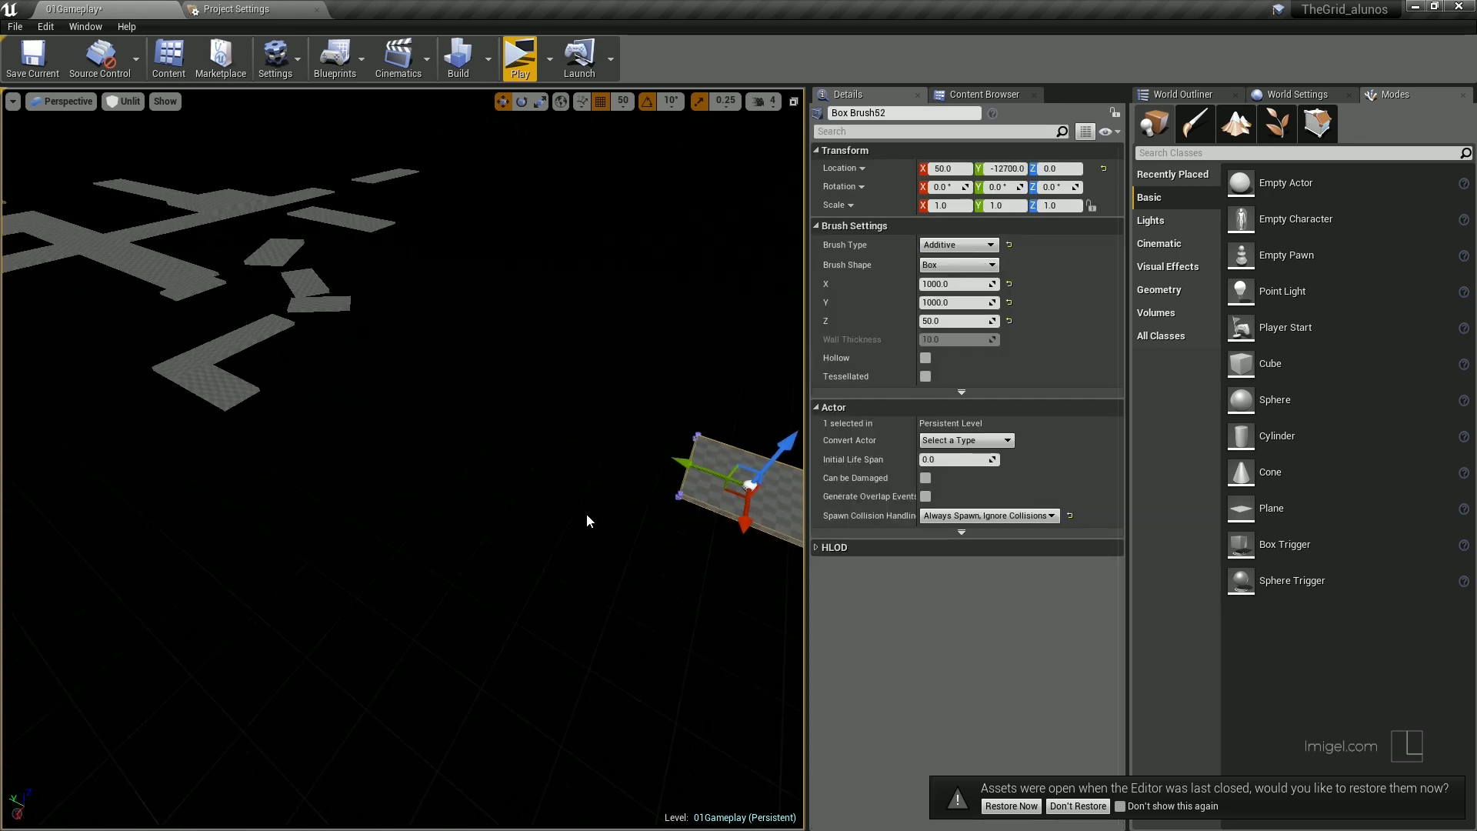
mouse_move(586, 514)
left_mouse_down("shift")
mouse_move(559, 406)
mouse_move(585, 419)
left_mouse_up("shift")
right_click_drag(584, 420, 538, 492)
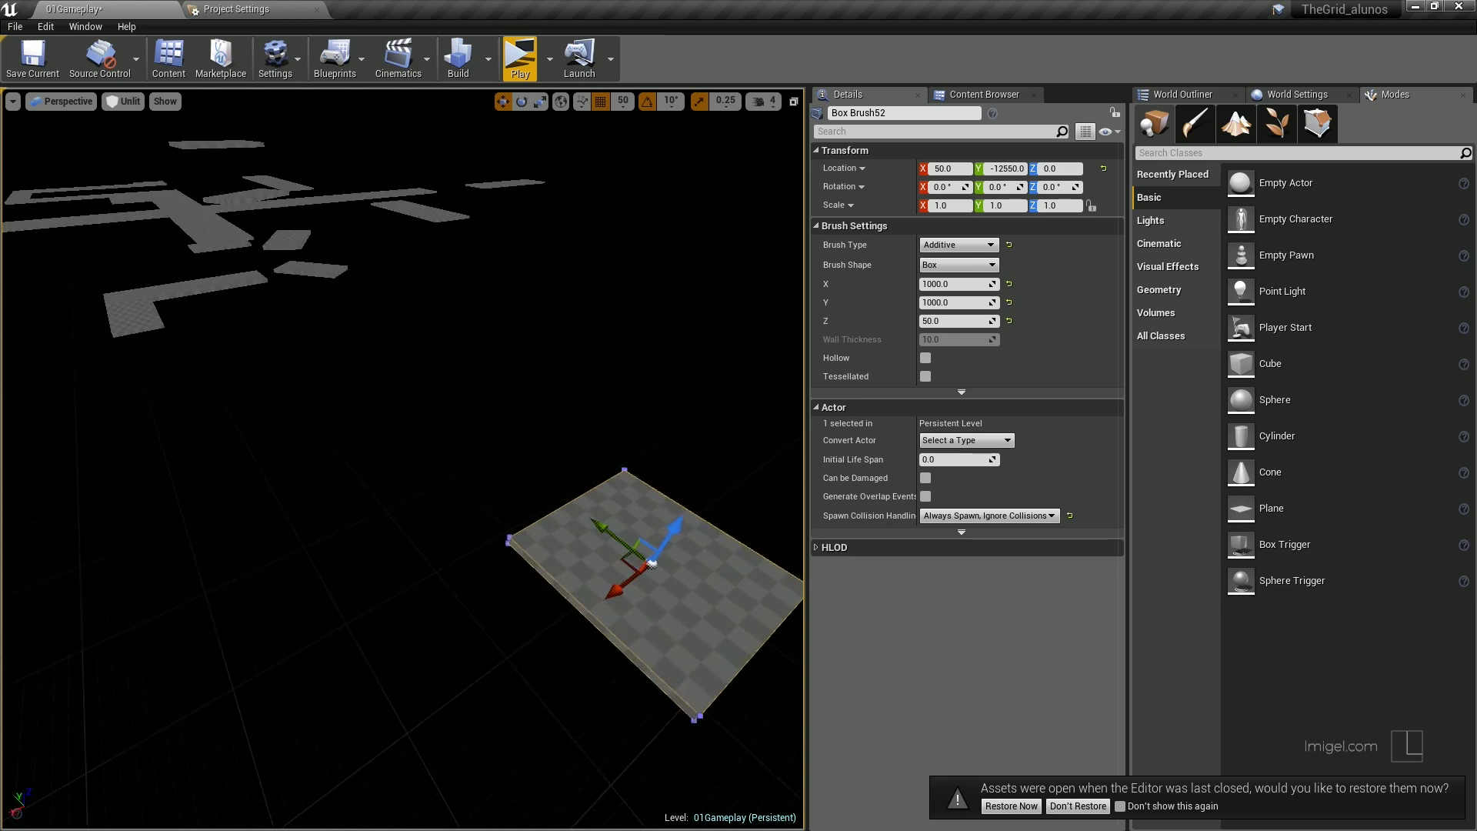
key("Return")
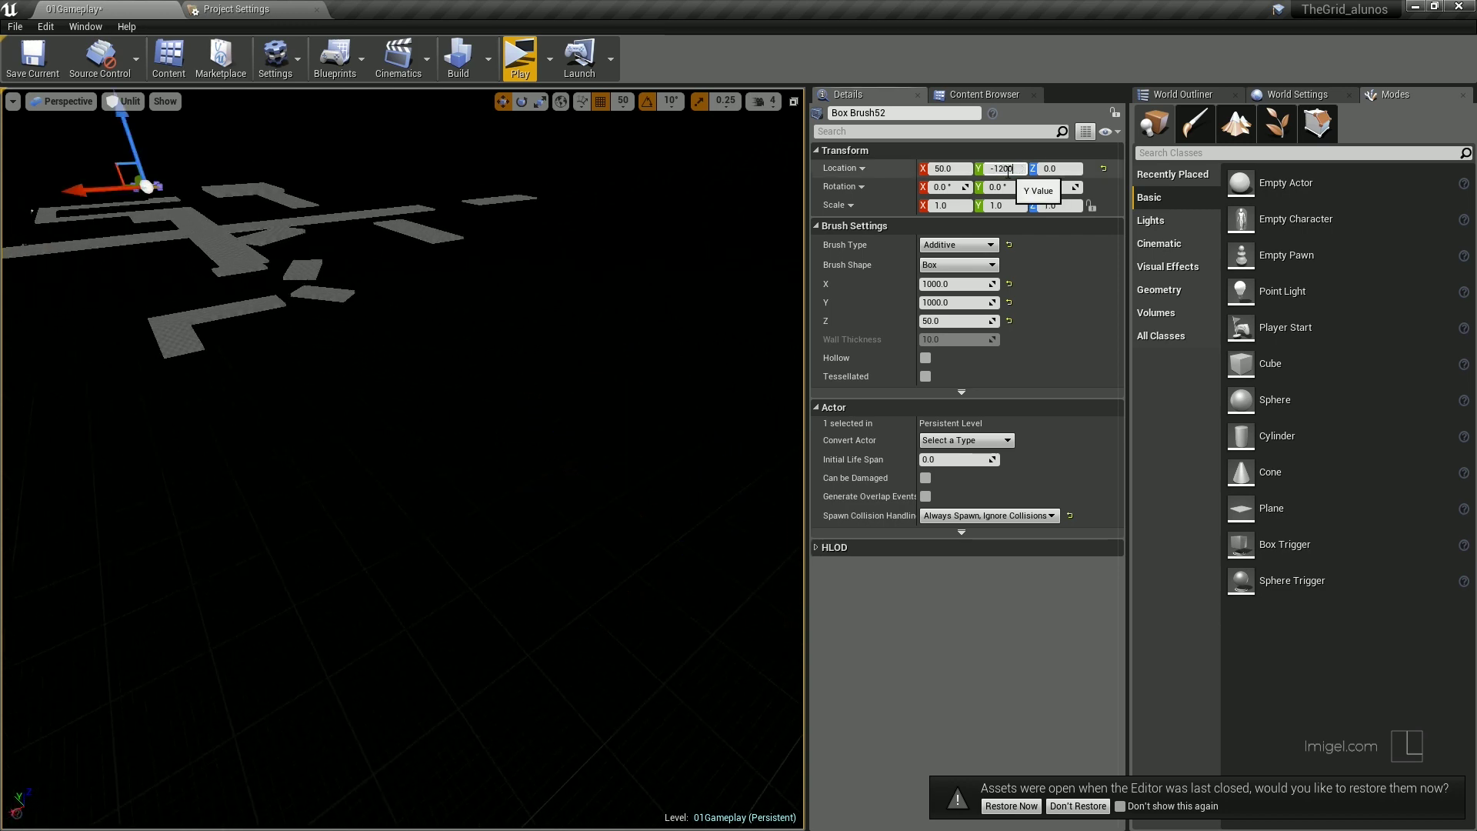
type("0")
key("Return")
right_click_drag(792, 230, 772, 303)
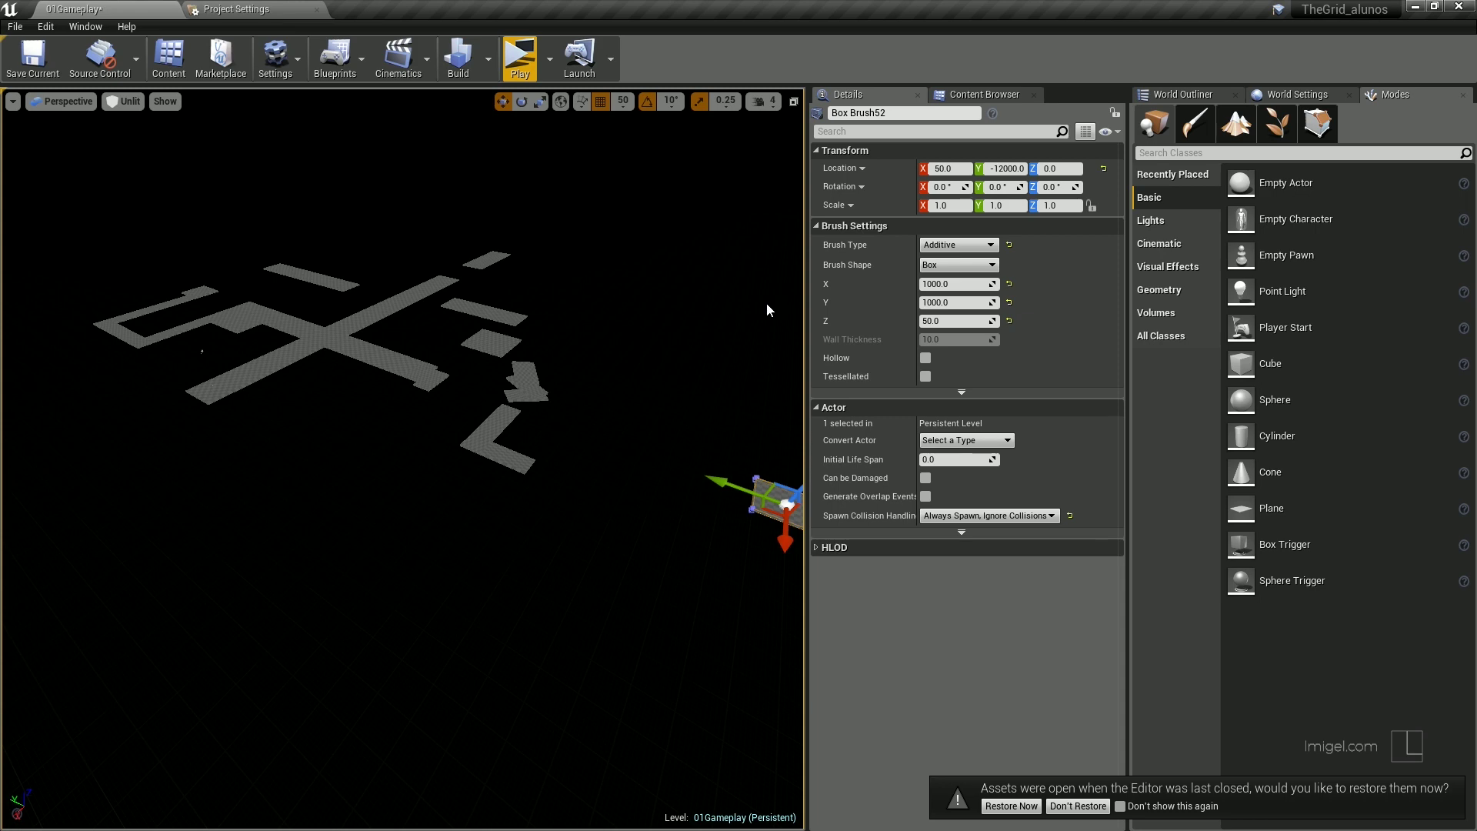
left_click_drag(709, 317, 710, 338)
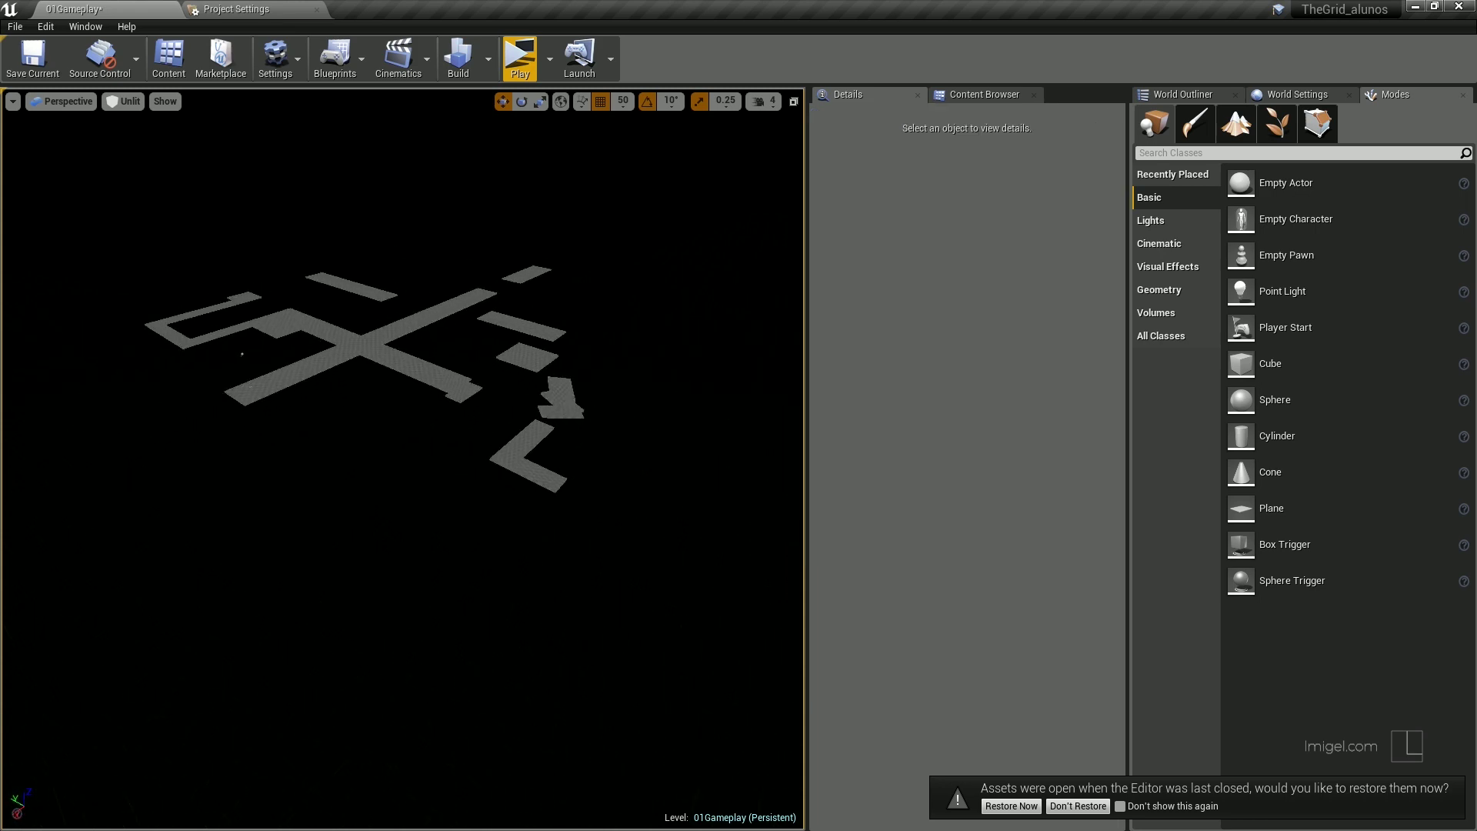
mouse_move(709, 339)
right_mouse_down()
mouse_move(608, 439)
mouse_move(605, 320)
right_mouse_up()
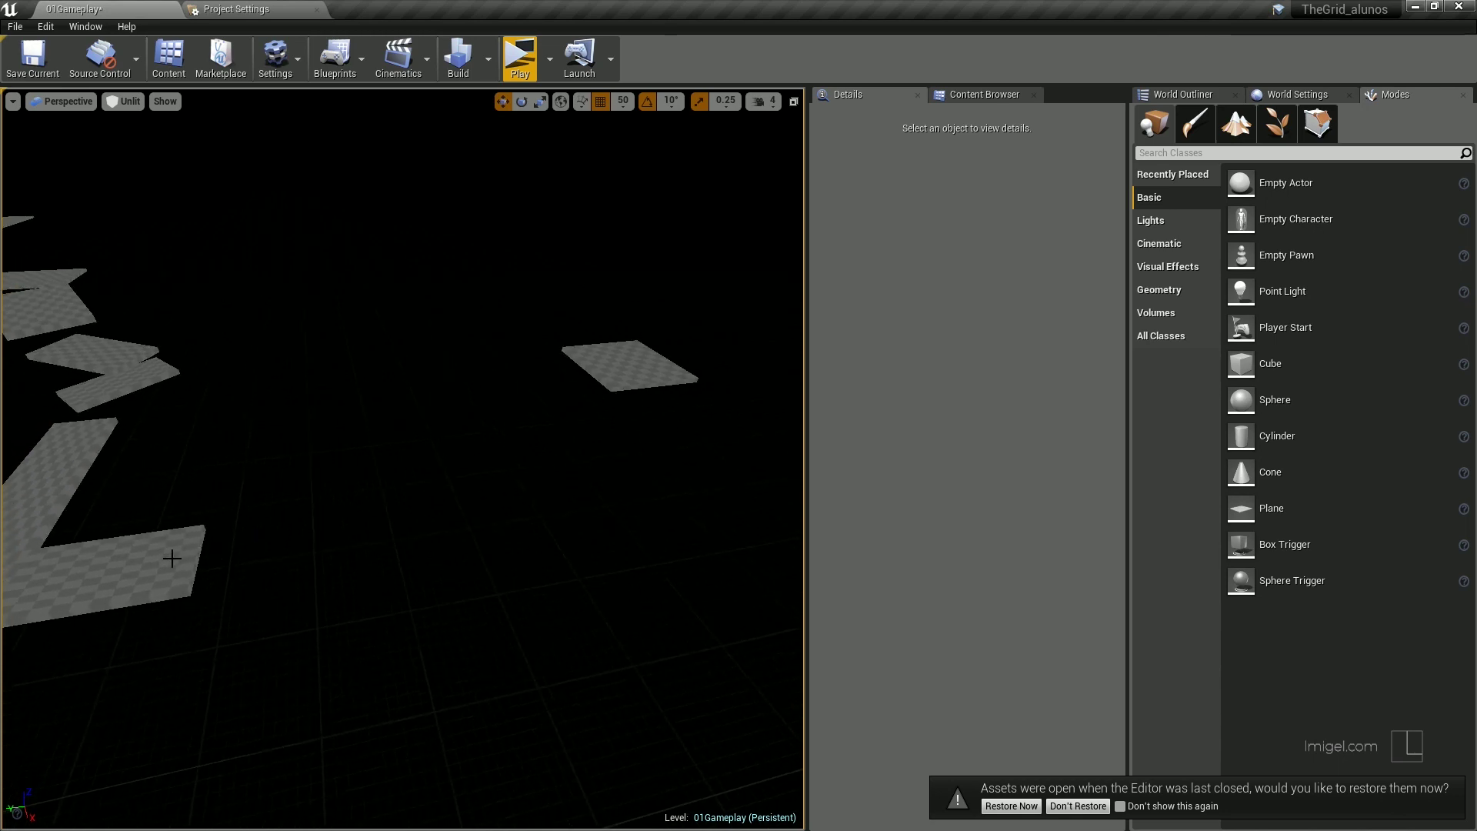
mouse_move(619, 382)
right_mouse_down()
mouse_move(383, 499)
mouse_move(444, 507)
right_mouse_up()
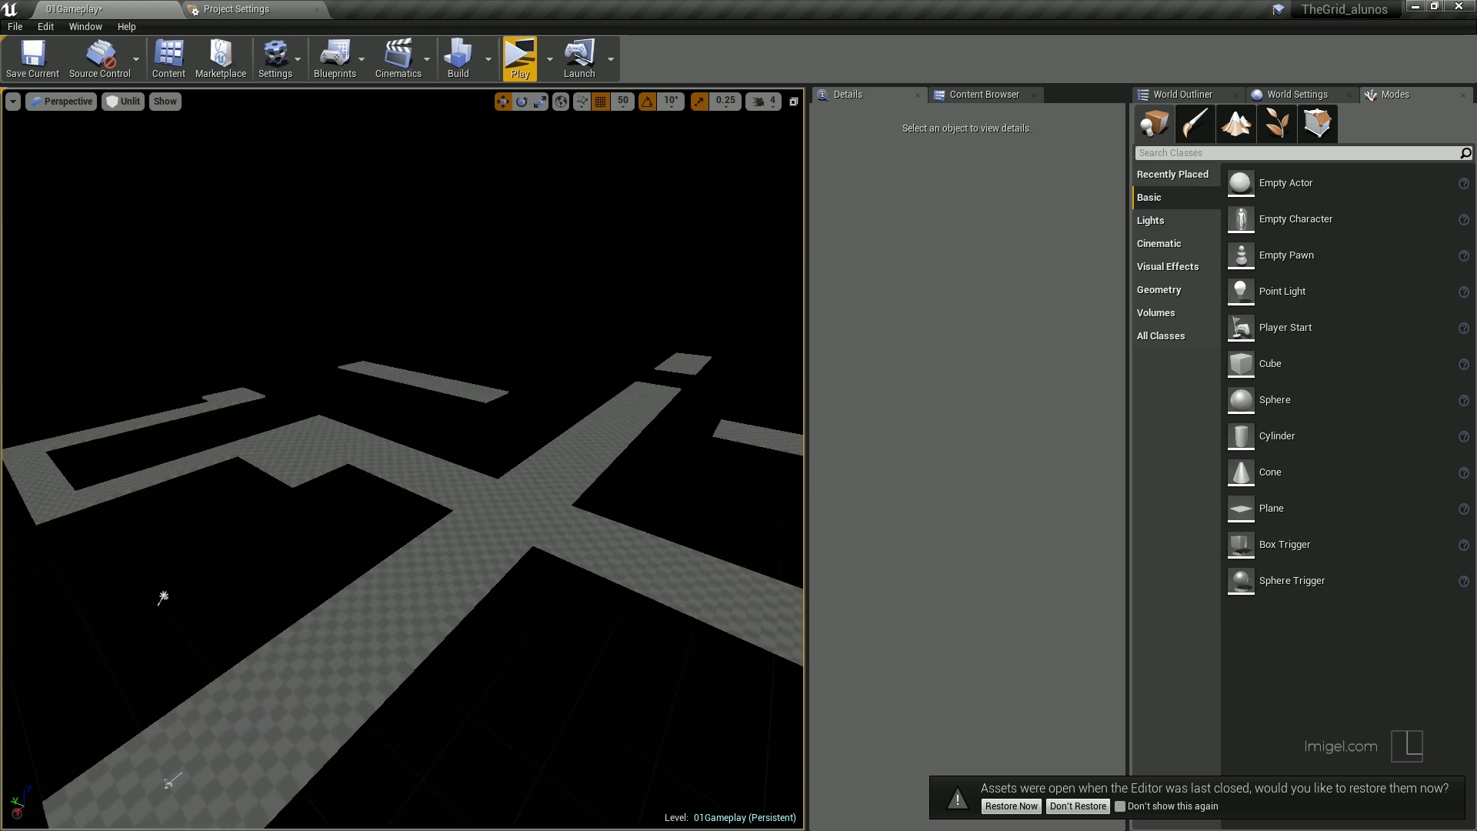
right_click_drag(162, 597, 115, 728)
key("alt+Tab")
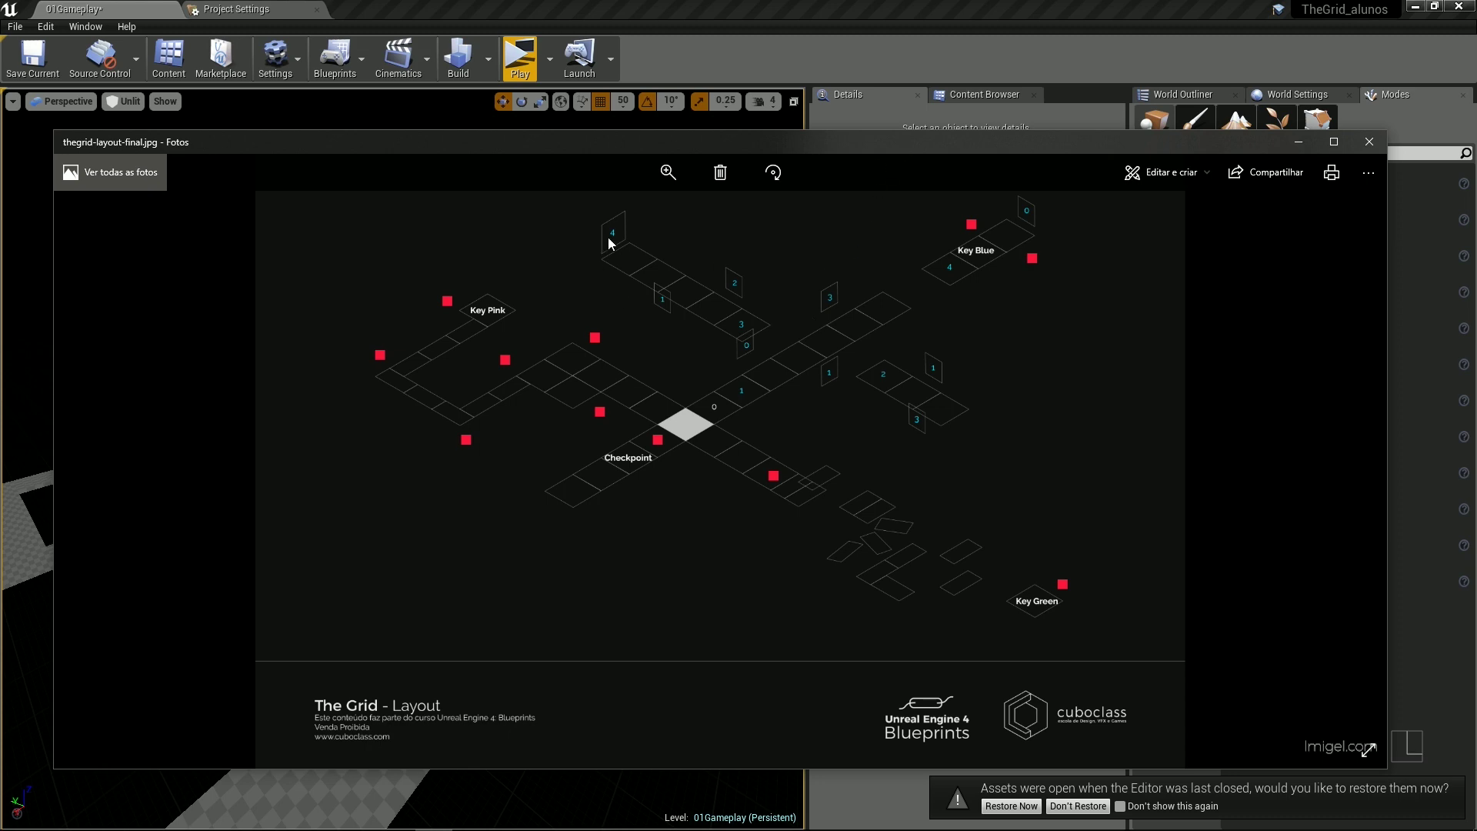
key("alt+Tab")
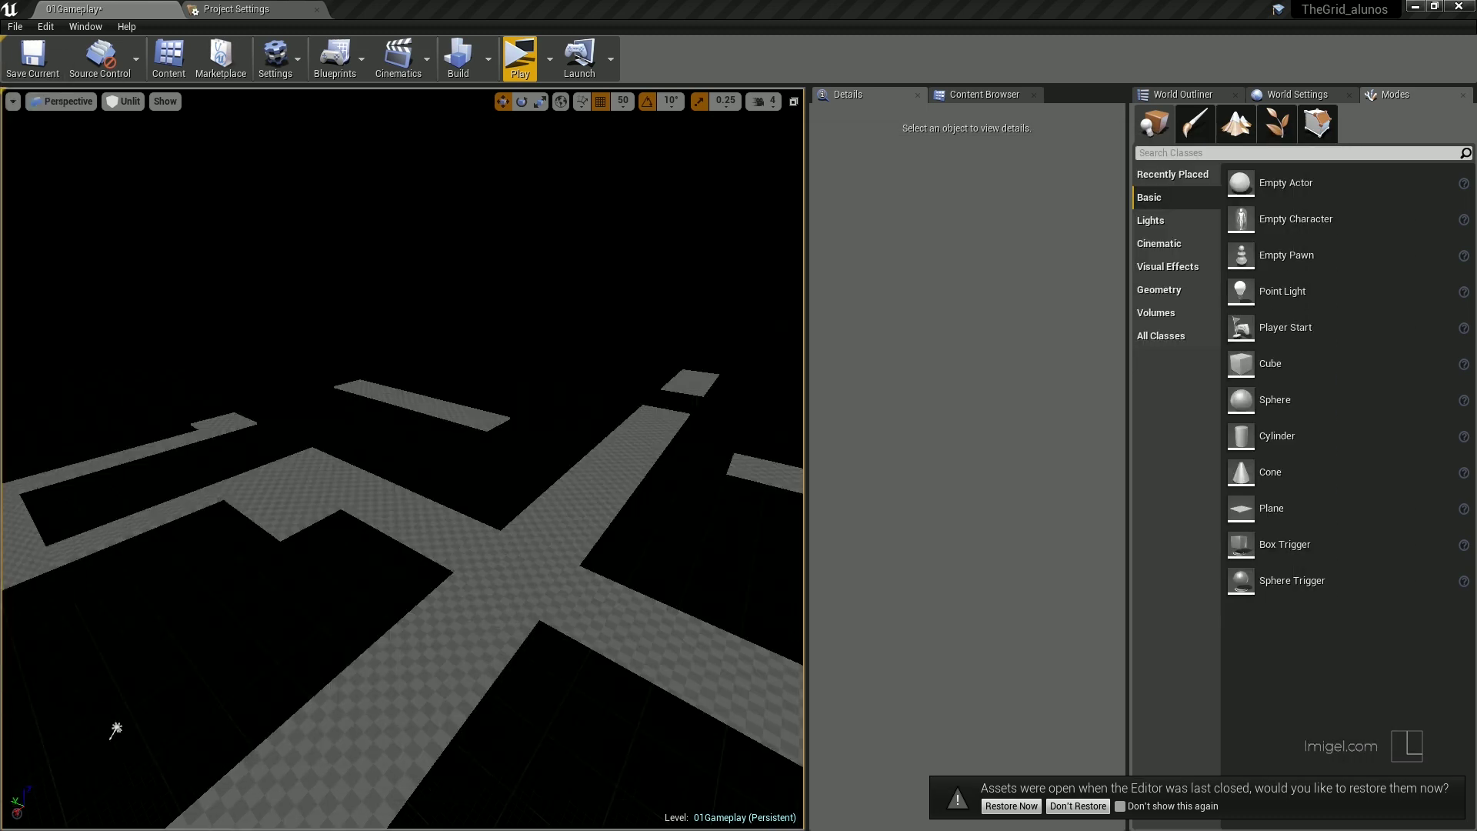
right_click_drag(668, 298, 635, 289)
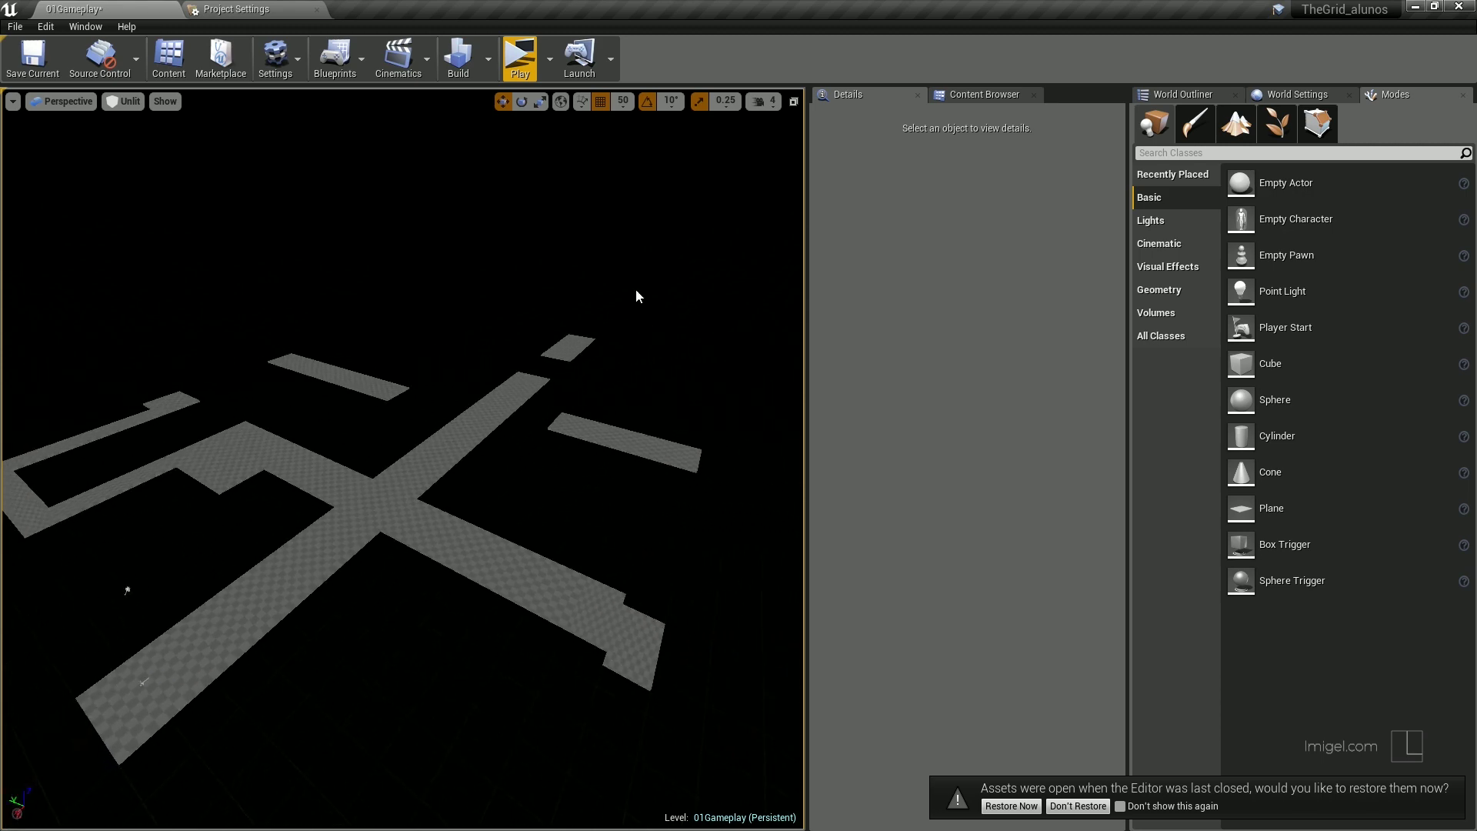